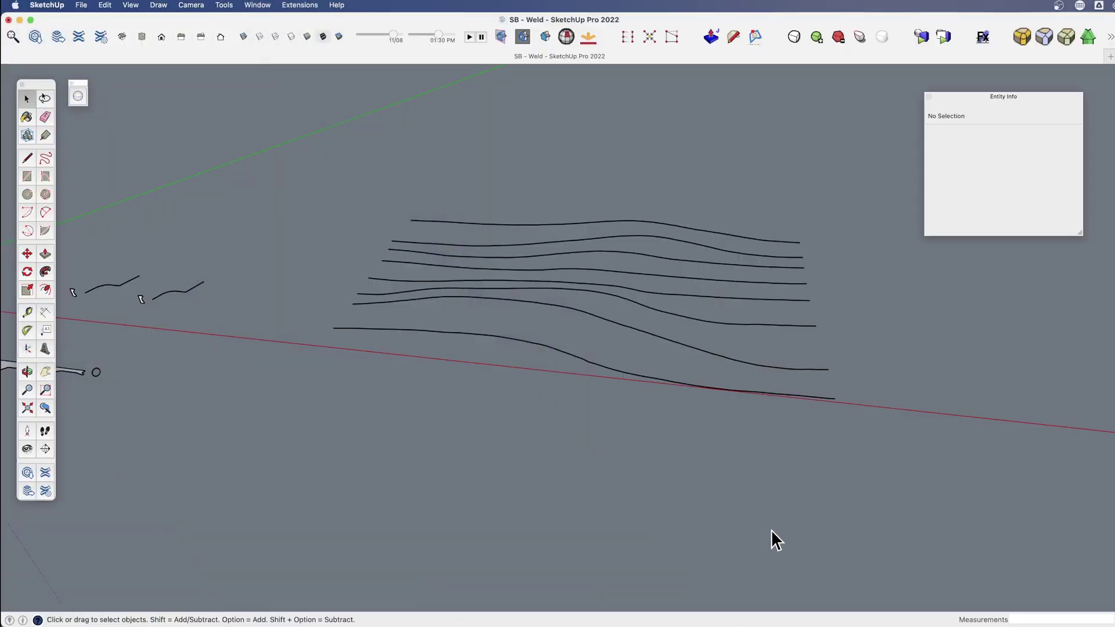
# Step: Inspect the contour lines' separate short edges, checking individual segment lengths
pyautogui.click(580, 363)
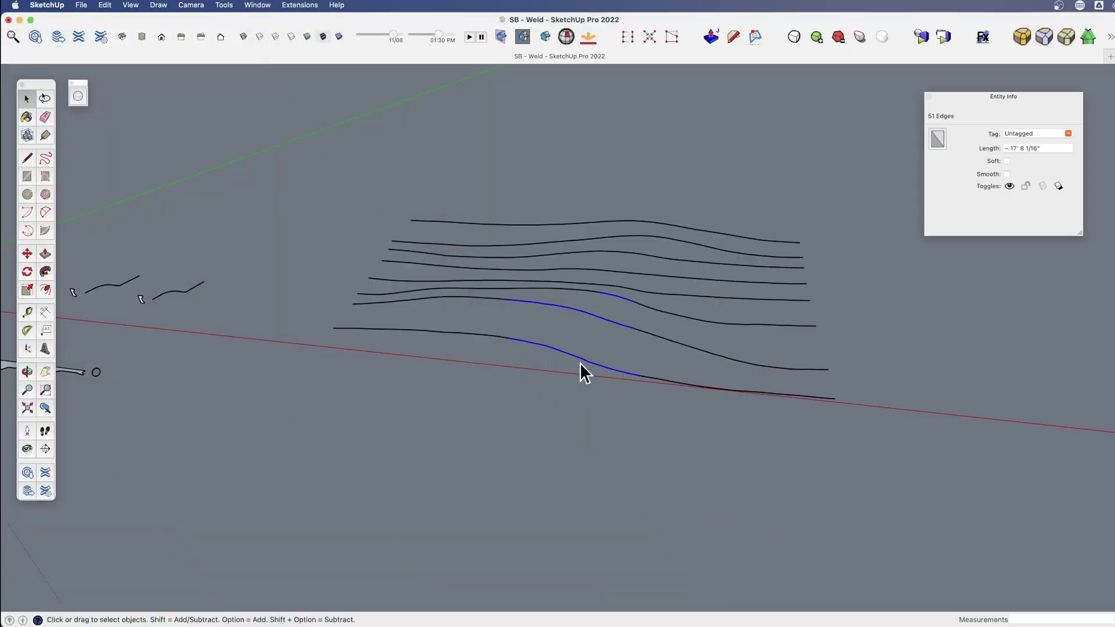
pyautogui.moveTo(688, 408); pyautogui.dragTo(552, 424, button='middle')
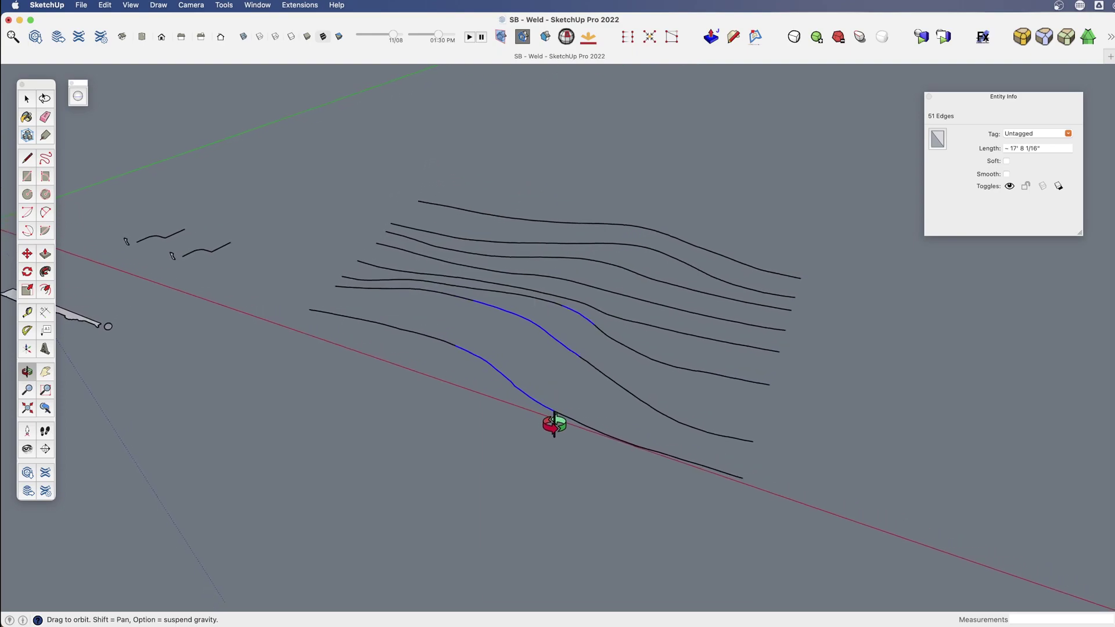
pyautogui.scroll(2, 600, 359)
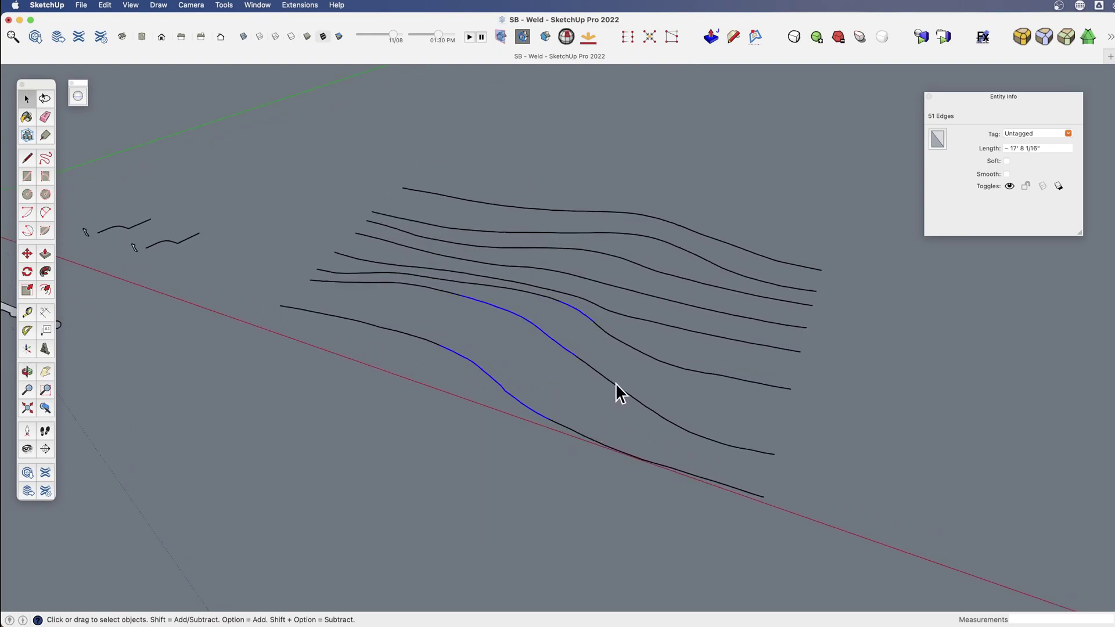
pyautogui.moveTo(607, 358)
pyautogui.mouseDown(button='middle')
pyautogui.moveTo(622, 361)
pyautogui.moveTo(381, 281)
pyautogui.moveTo(584, 356)
pyautogui.moveTo(607, 339)
pyautogui.mouseUp(button='middle')
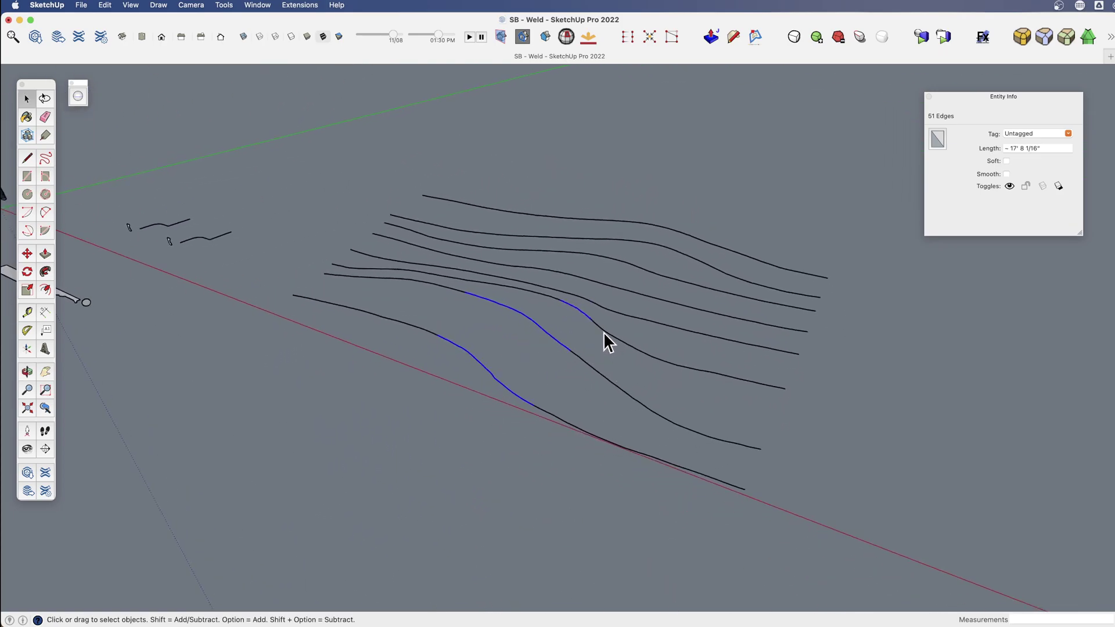
pyautogui.click(604, 337)
pyautogui.click(583, 314)
pyautogui.click(560, 301)
pyautogui.moveTo(672, 418); pyautogui.dragTo(615, 327, button='middle')
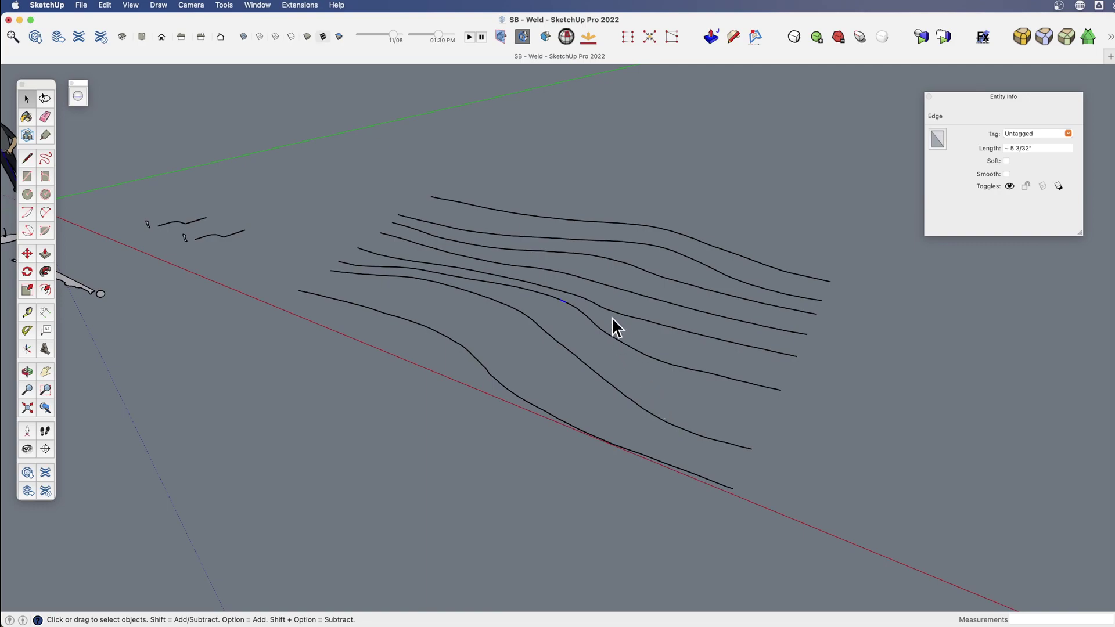
pyautogui.click(626, 316)
pyautogui.click(669, 335)
pyautogui.moveTo(610, 378); pyautogui.dragTo(610, 269, button='middle')
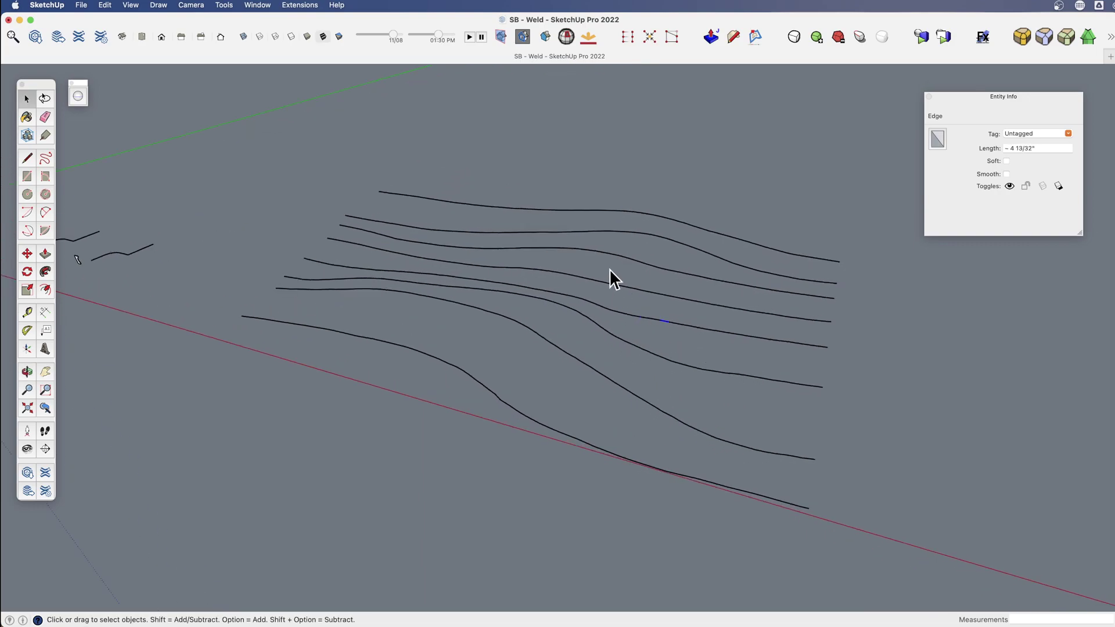
# Step: Weld the third contour line's 92 edges and confirm it reads as one Curve
pyautogui.tripleClick(577, 249)
pyautogui.rightClick(544, 254)
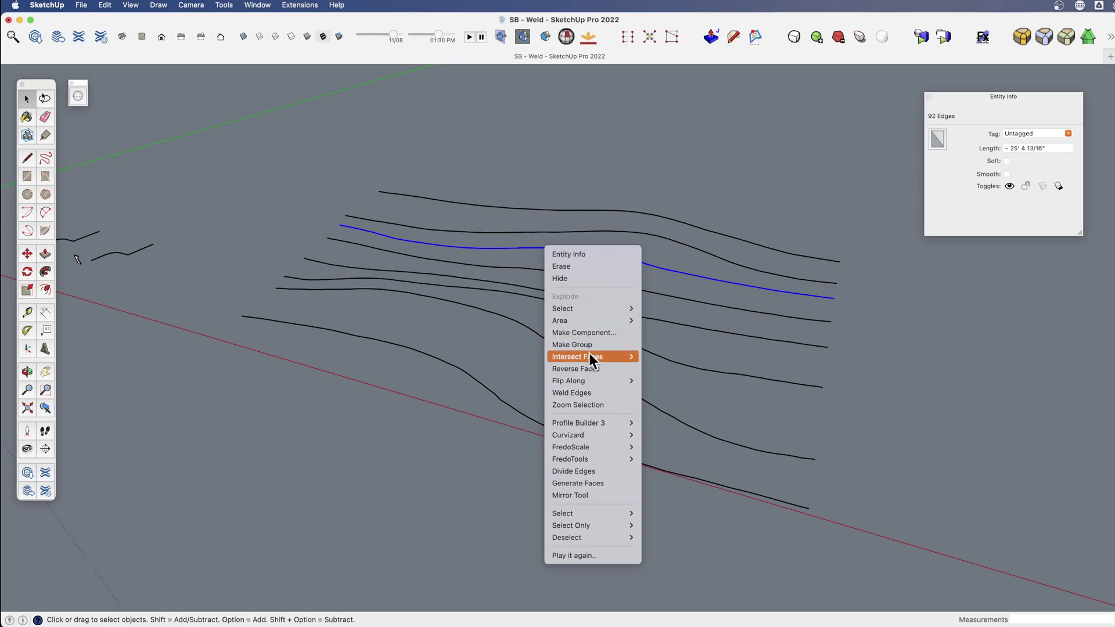
pyautogui.click(586, 394)
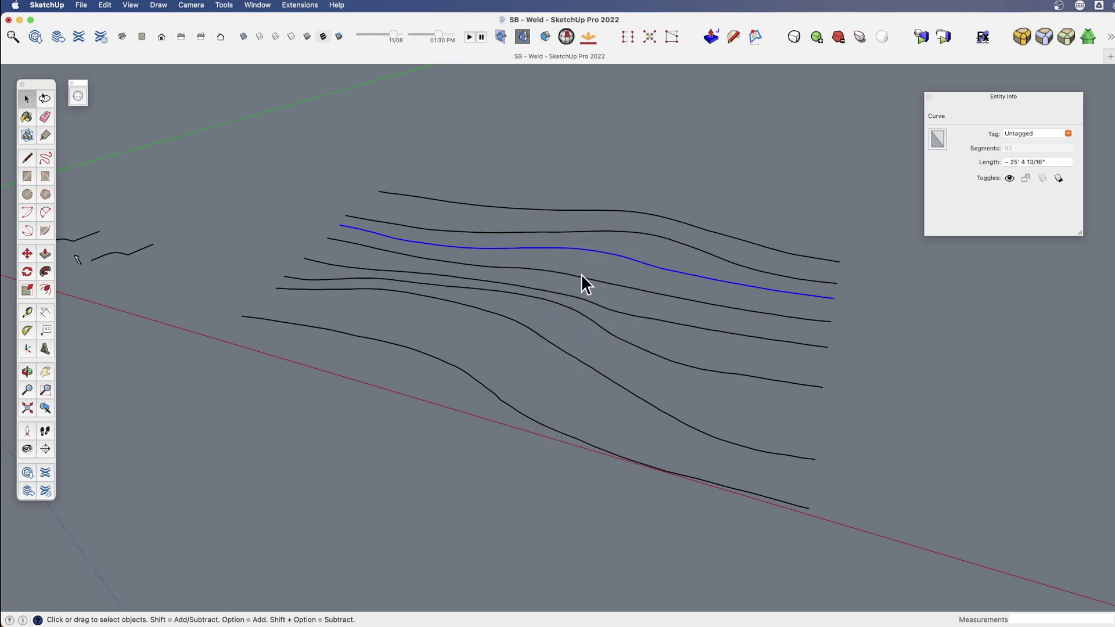
pyautogui.click(599, 250)
# Step: Select all the edges of another contour line
pyautogui.click(622, 231)
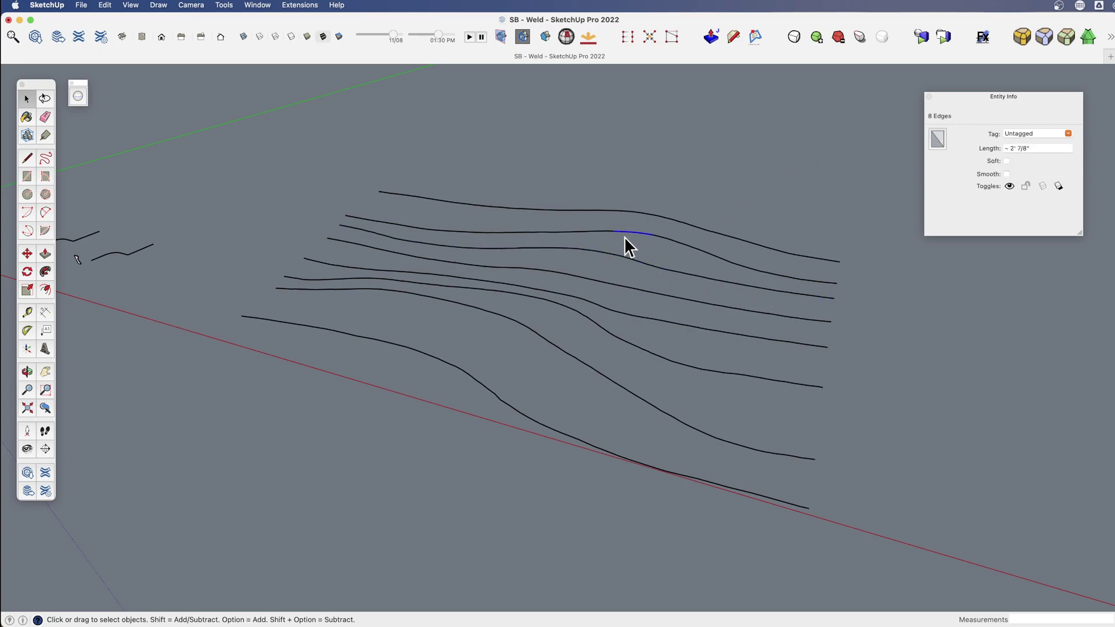
pyautogui.scroll(-2, 628, 252)
pyautogui.tripleClick(607, 273)
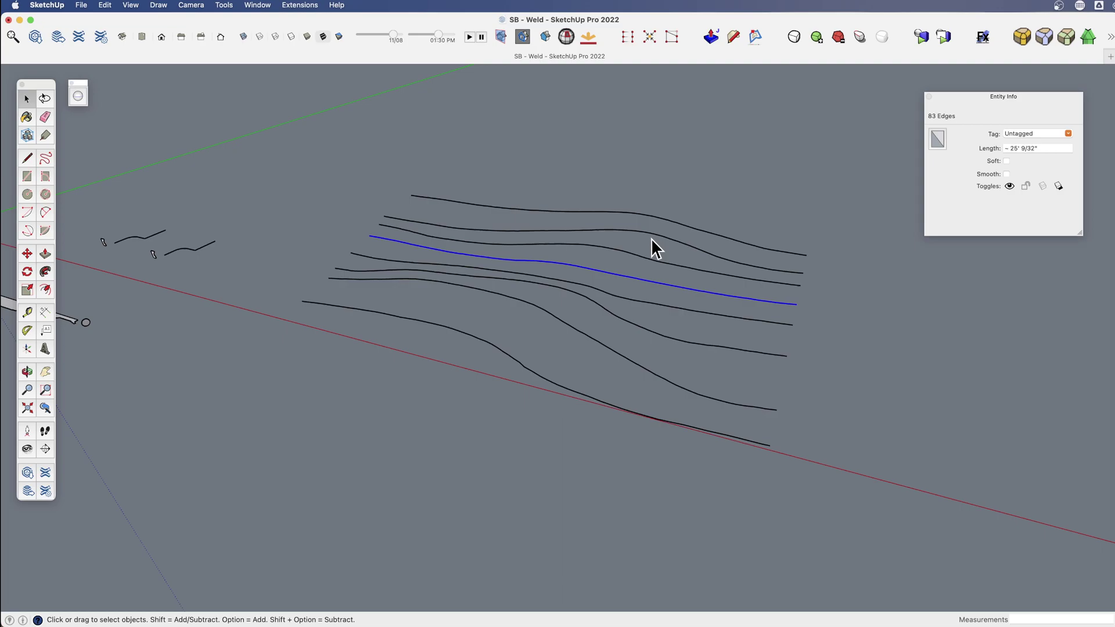
# Step: Crossing-select all nine contour lines and apply Weld Edges to them
pyautogui.moveTo(245, 137); pyautogui.dragTo(246, 138)
pyautogui.rightClick(517, 209)
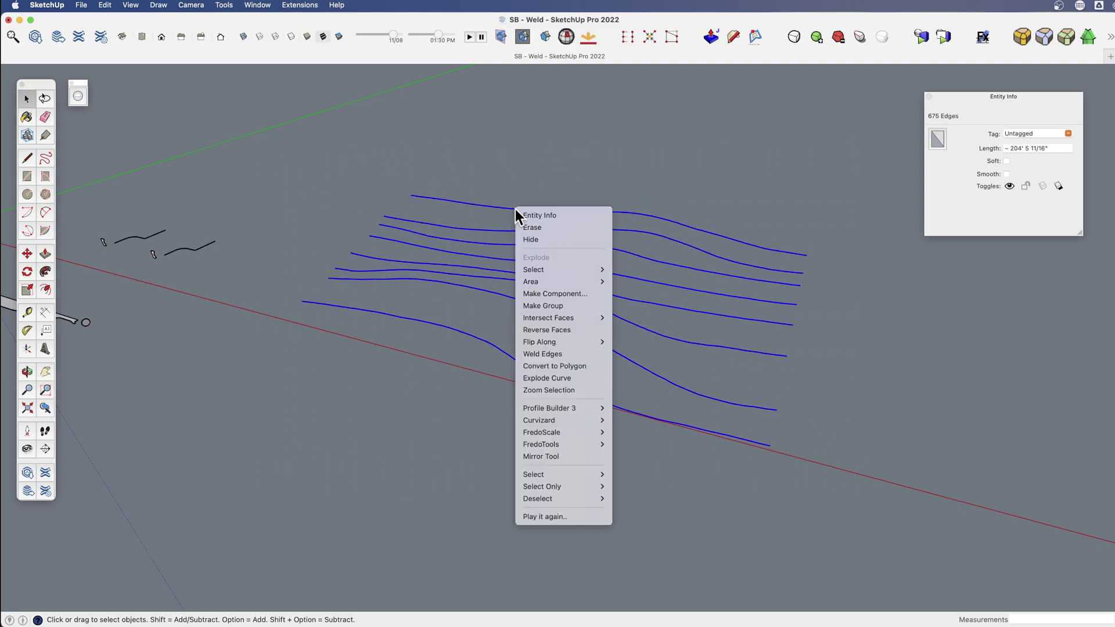
pyautogui.click(543, 354)
# Step: Verify the third, seventh and bottom contour lines each read as single curves
pyautogui.click(604, 243)
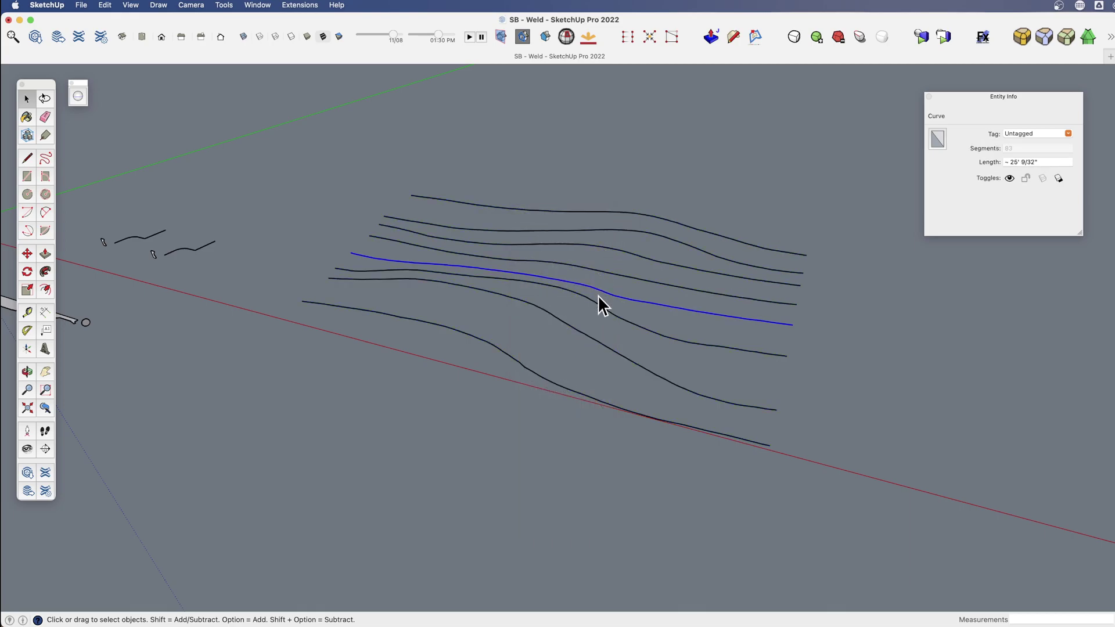
pyautogui.click(596, 306)
pyautogui.click(570, 328)
pyautogui.click(518, 377)
pyautogui.click(551, 314)
pyautogui.click(639, 326)
pyautogui.scroll(-3, 639, 326)
pyautogui.keyDown('shift'); pyautogui.moveTo(639, 326); pyautogui.dragTo(742, 352, button='middle'); pyautogui.keyUp('shift')
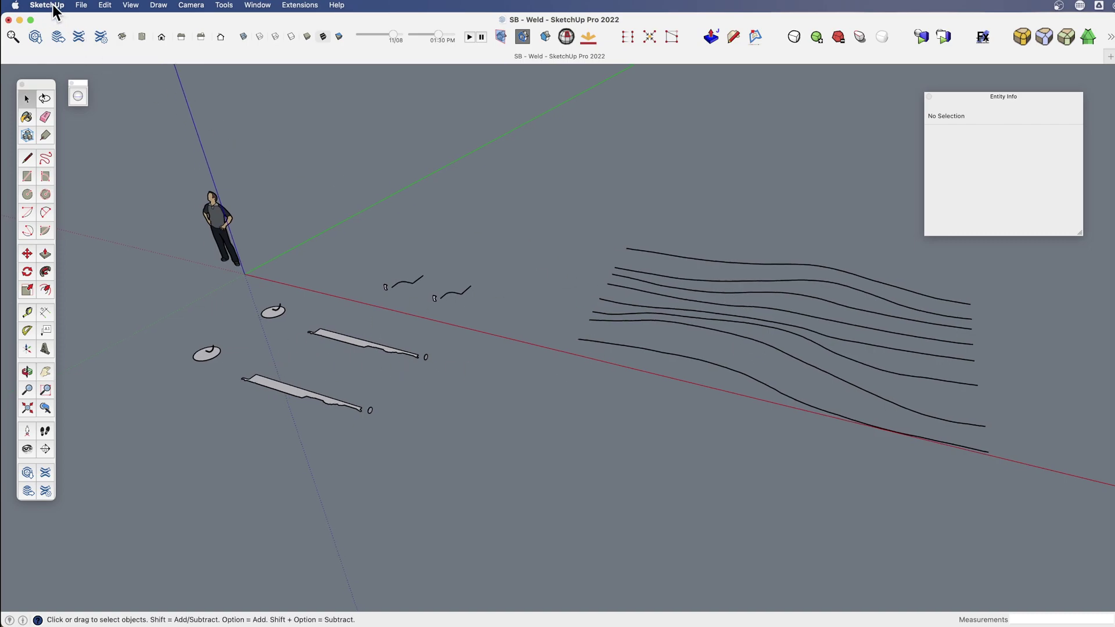
# Step: Select the top four contour lines
pyautogui.rightClick(813, 268)
pyautogui.click(792, 268)
pyautogui.moveTo(792, 268); pyautogui.dragTo(795, 291)
pyautogui.rightClick(807, 266)
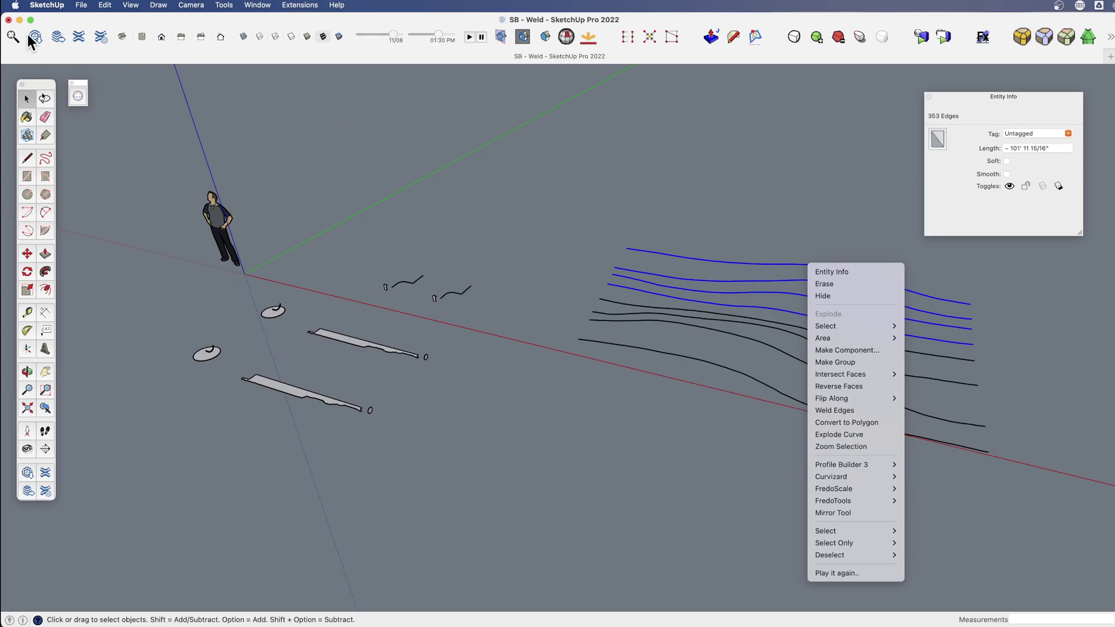
# Step: Filter the Shortcuts preferences by 'weld' to reveal the Weld Edges shortcut
pyautogui.click(54, 6)
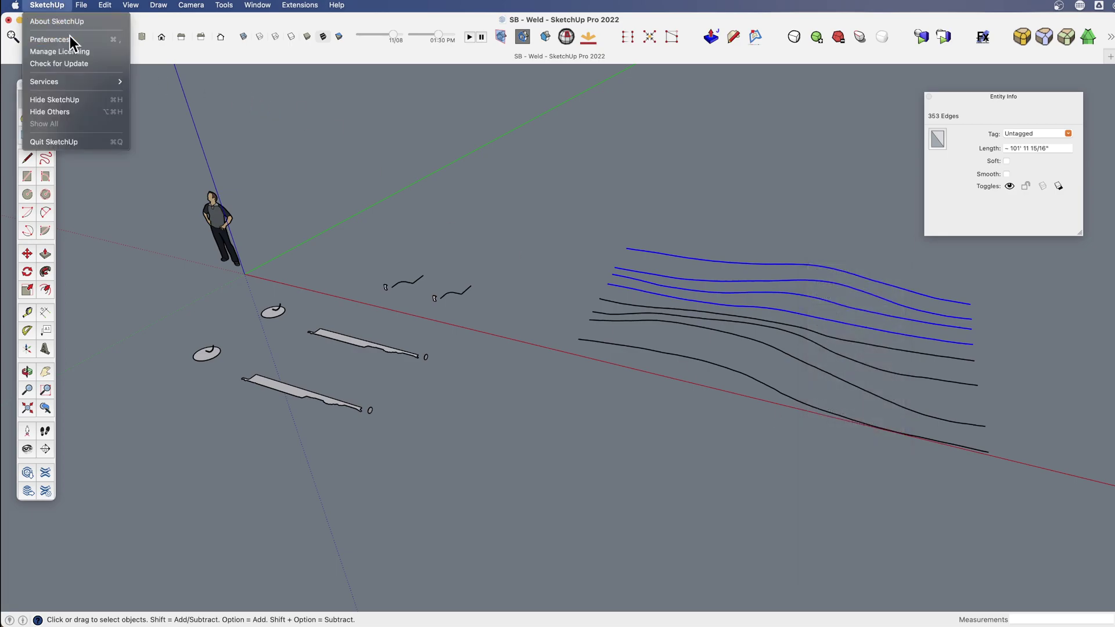
pyautogui.click(70, 39)
pyautogui.doubleClick(367, 142)
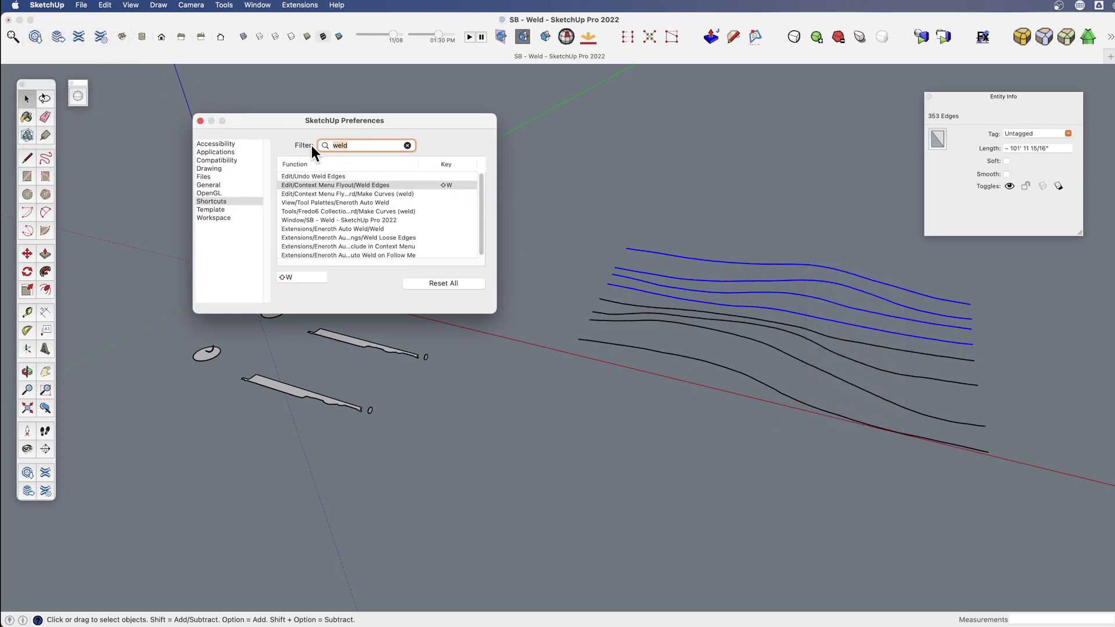
pyautogui.write('weld')
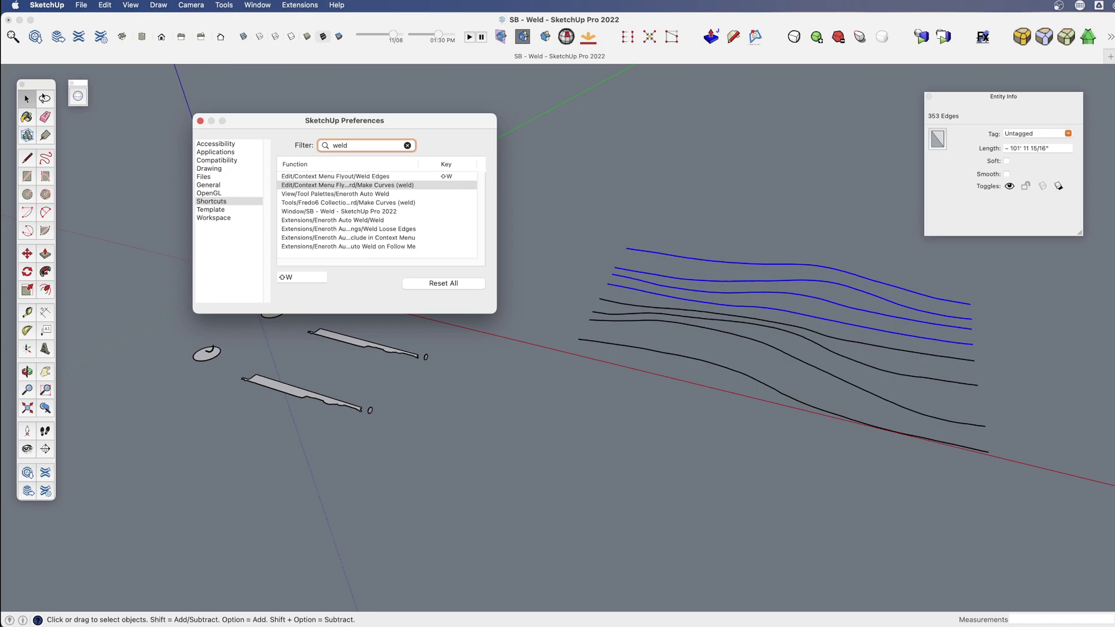
pyautogui.click(389, 176)
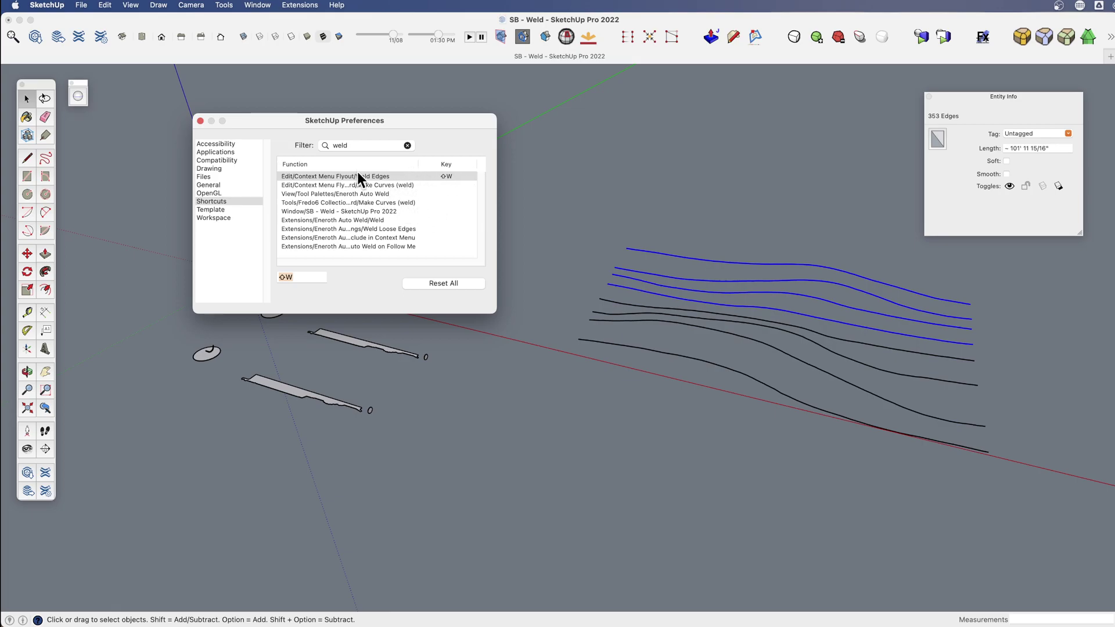
# Step: Close Preferences and Follow Me the arc profile around the small circle into a bowl
pyautogui.click(201, 120)
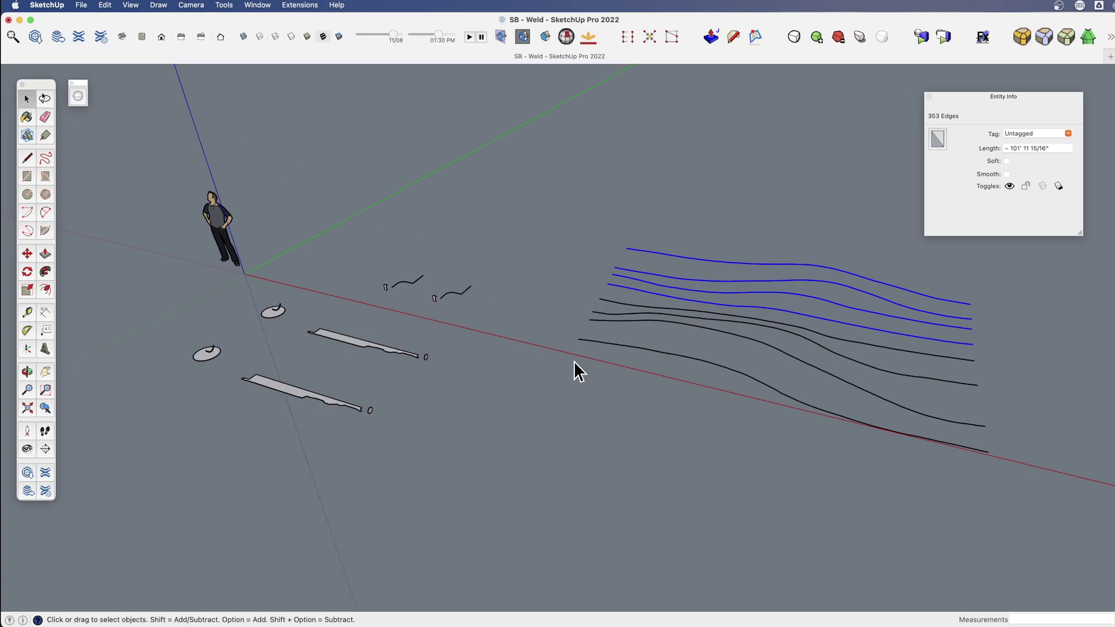
pyautogui.click(574, 363)
pyautogui.scroll(8, 258, 320)
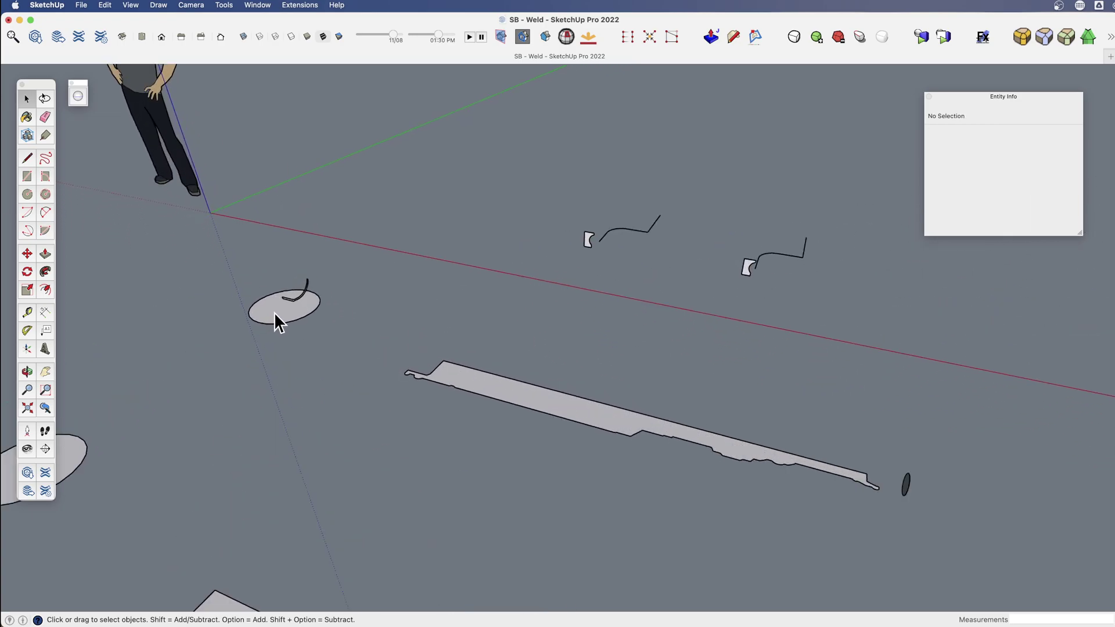
pyautogui.keyDown('shift'); pyautogui.moveTo(281, 316); pyautogui.dragTo(470, 331, button='middle'); pyautogui.keyUp('shift')
pyautogui.click(538, 340)
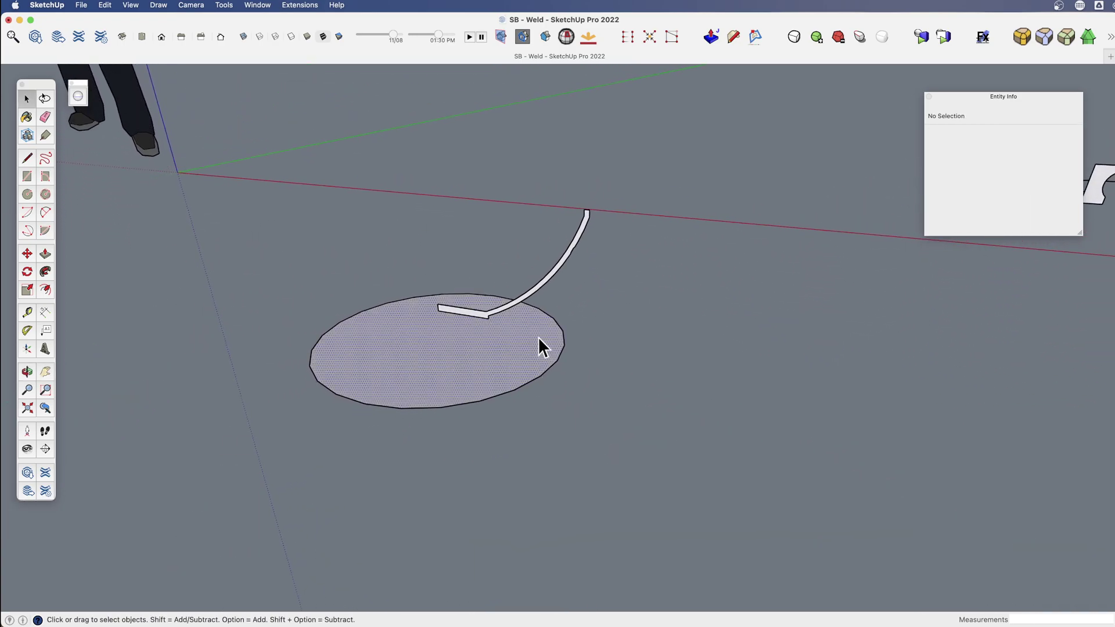
pyautogui.click(559, 350)
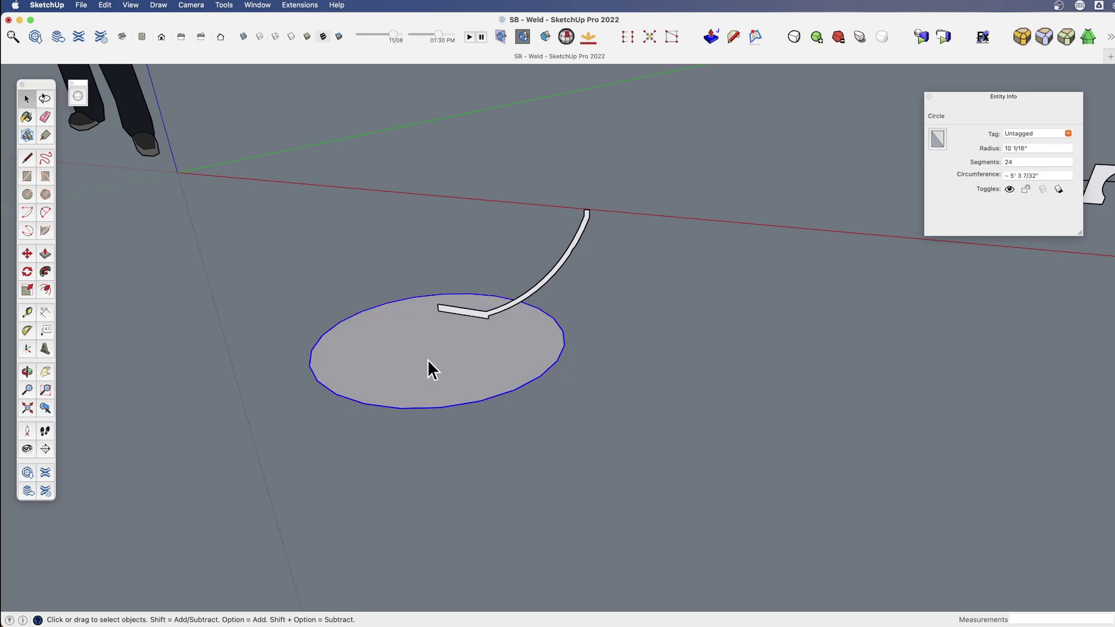
pyautogui.press('f')
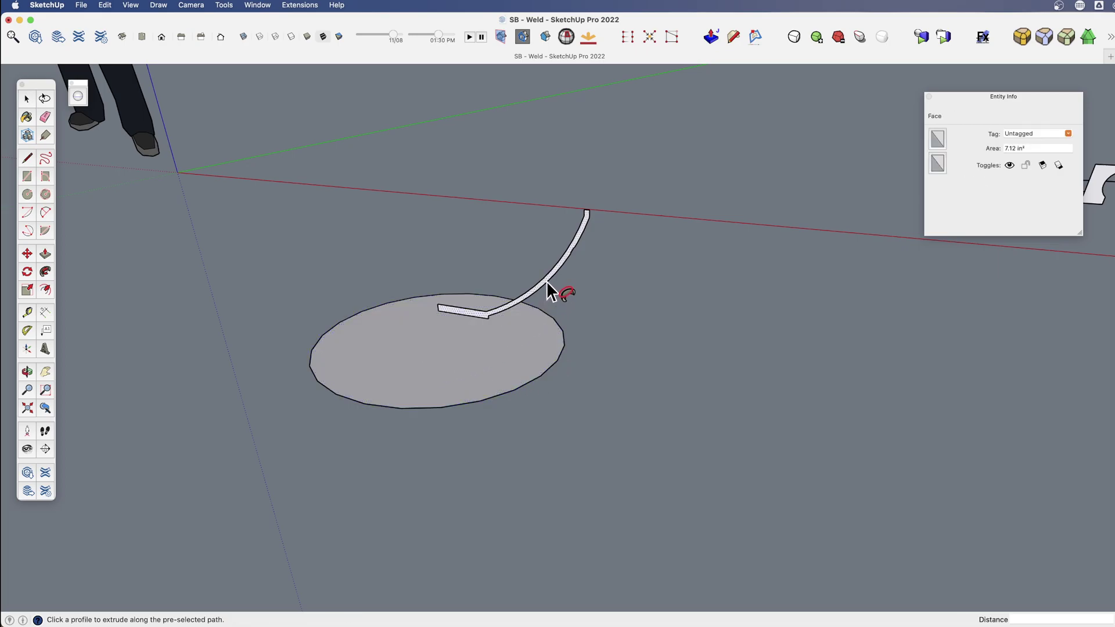
pyautogui.click(546, 281)
pyautogui.keyDown('shift'); pyautogui.moveTo(469, 328); pyautogui.dragTo(555, 394, button='middle'); pyautogui.keyUp('shift')
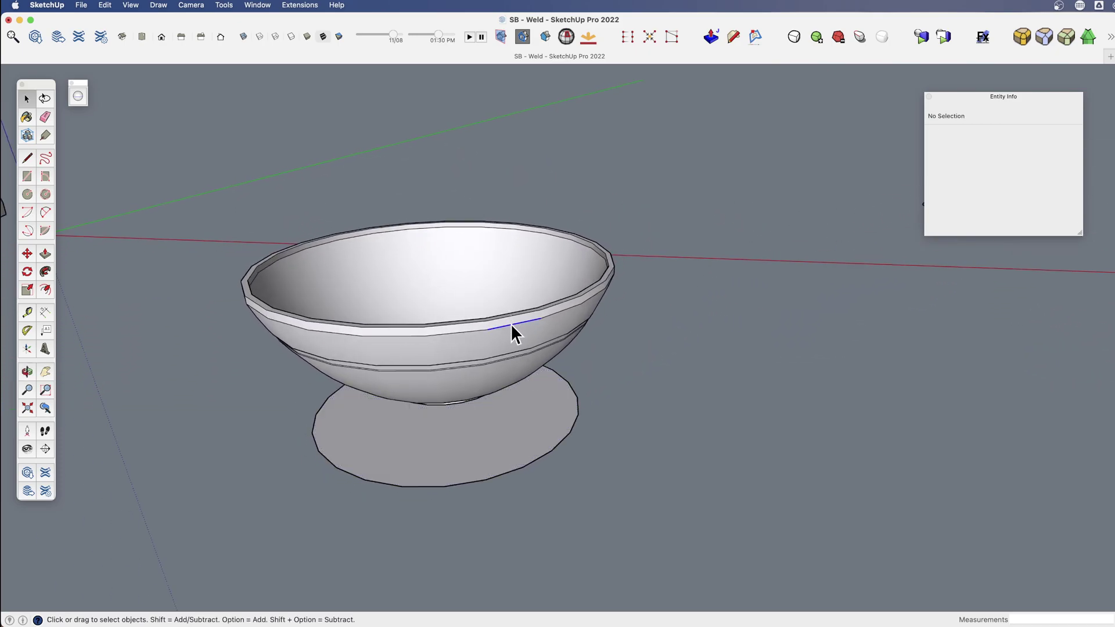
# Step: Select individual rim edges and orbit down to a low side view of the bowl
pyautogui.click(468, 328)
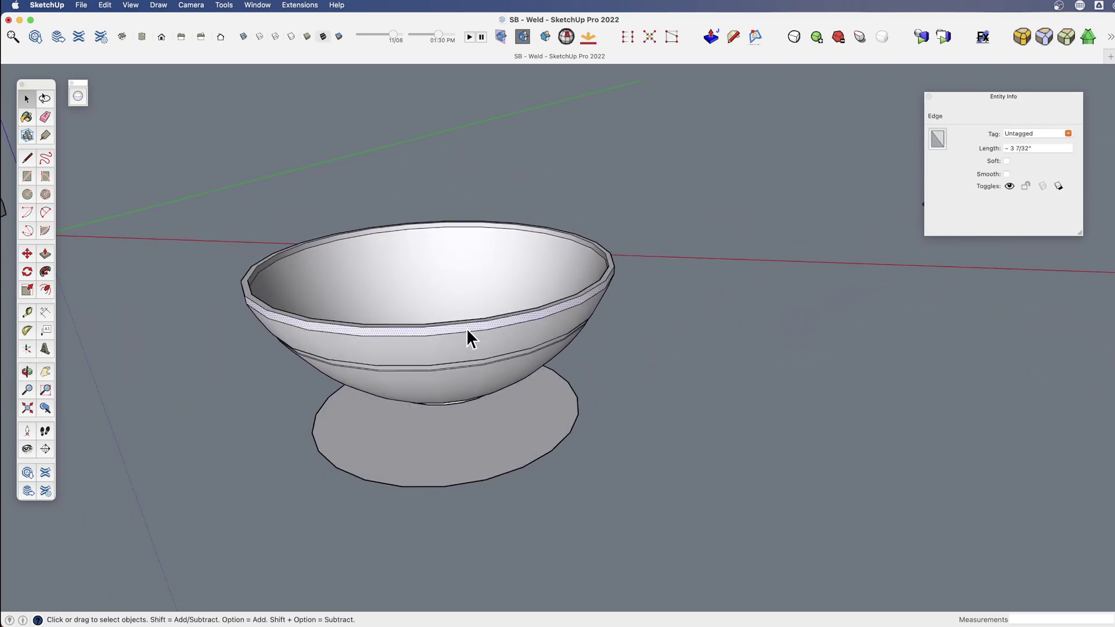
pyautogui.click(422, 336)
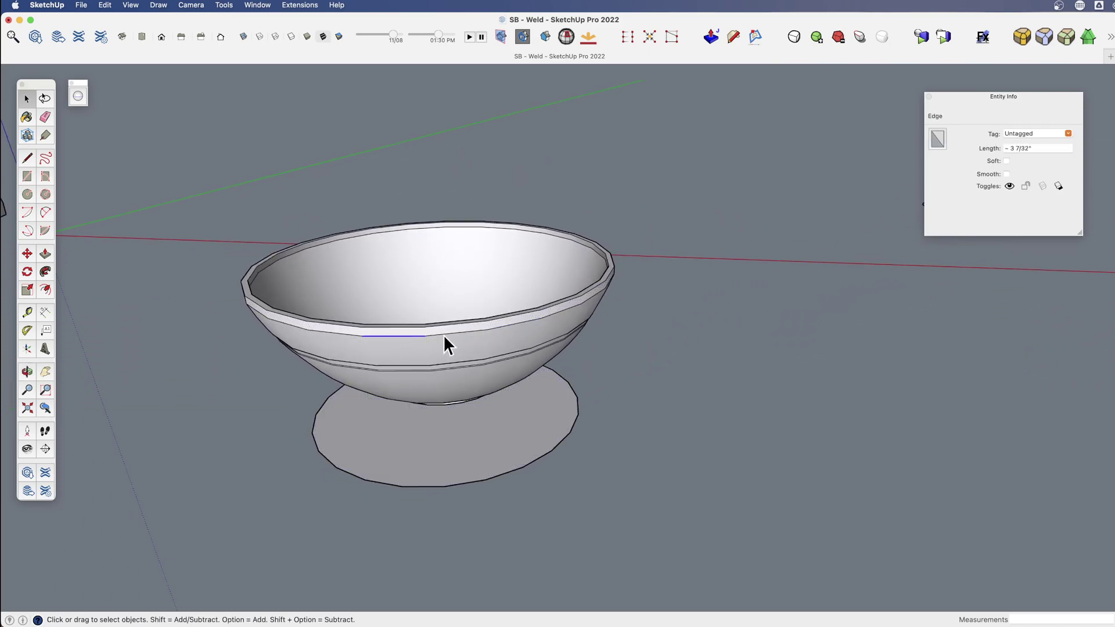
pyautogui.click(518, 323)
pyautogui.click(562, 313)
pyautogui.scroll(5, 575, 317)
pyautogui.moveTo(505, 314); pyautogui.dragTo(529, 225, button='middle')
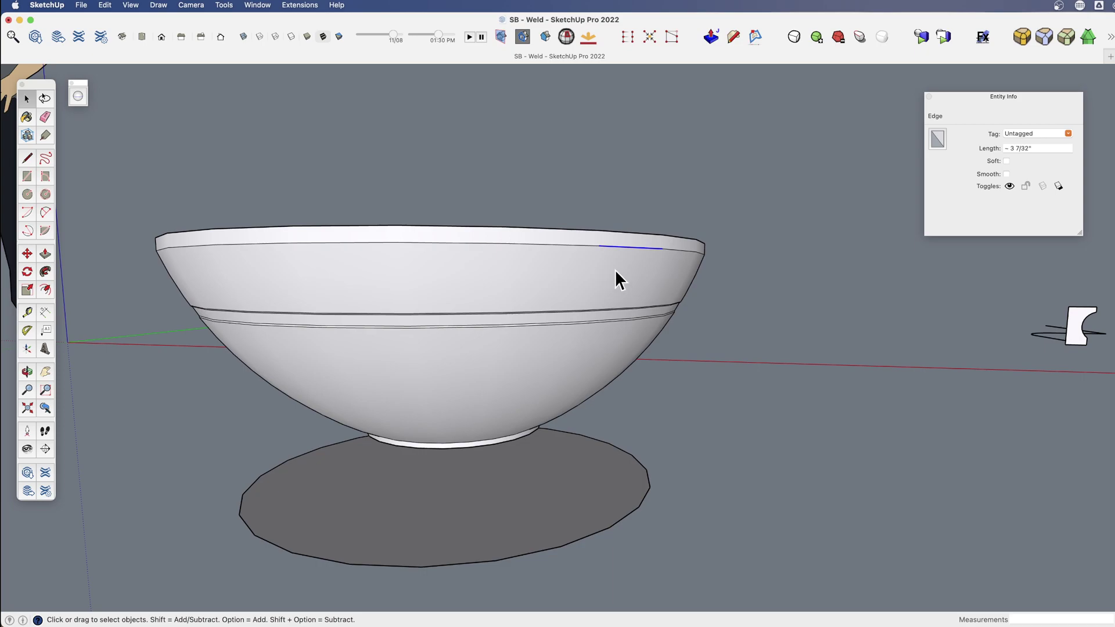
# Step: Shift-select five separate segments along the bowl's rim
pyautogui.click(576, 245)
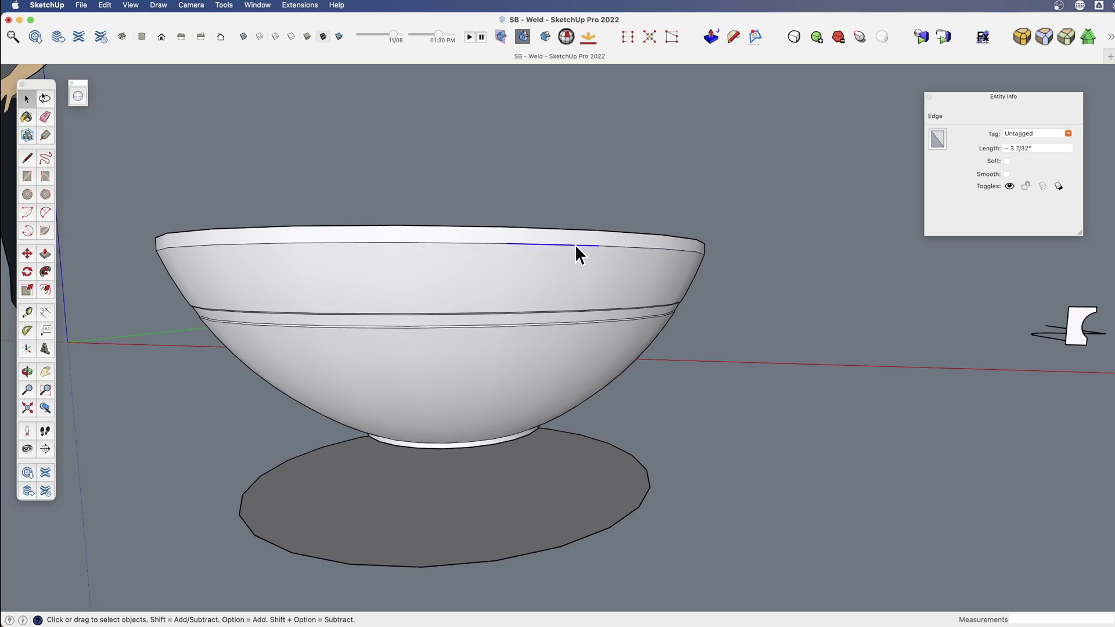
pyautogui.keyDown('shift'); pyautogui.click(441, 244); pyautogui.keyUp('shift')
pyautogui.keyDown('shift'); pyautogui.click(378, 243); pyautogui.keyUp('shift')
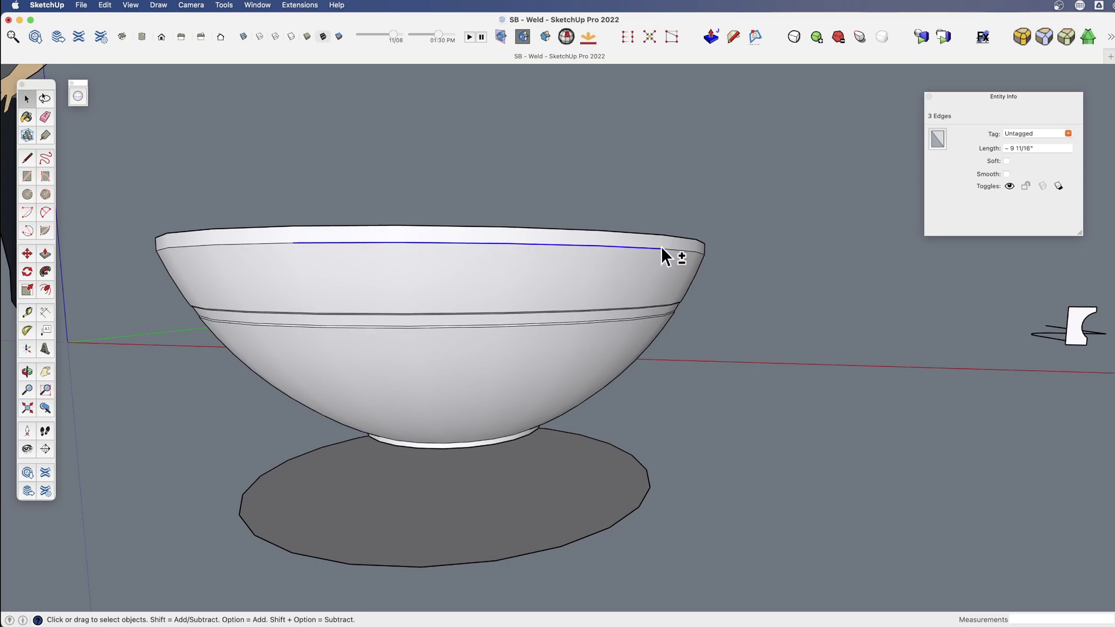
pyautogui.keyDown('shift'); pyautogui.click(677, 249); pyautogui.keyUp('shift')
pyautogui.keyDown('shift'); pyautogui.click(684, 253); pyautogui.keyUp('shift')
pyautogui.scroll(-4, 475, 273)
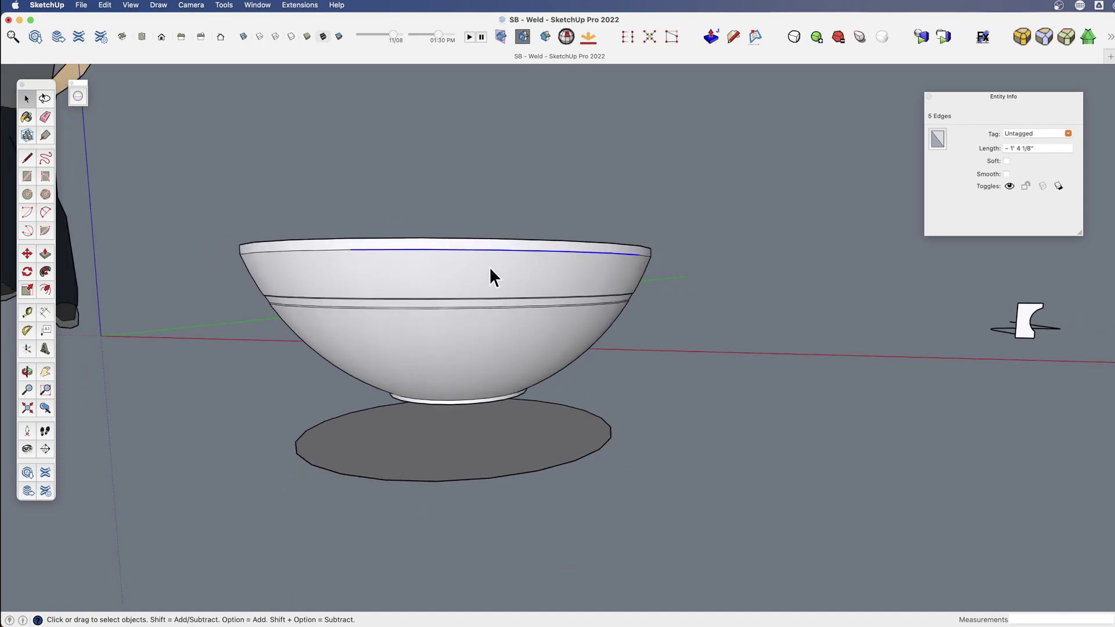
# Step: Select the upper band, then the top rim curve and the curve below it
pyautogui.doubleClick(489, 267)
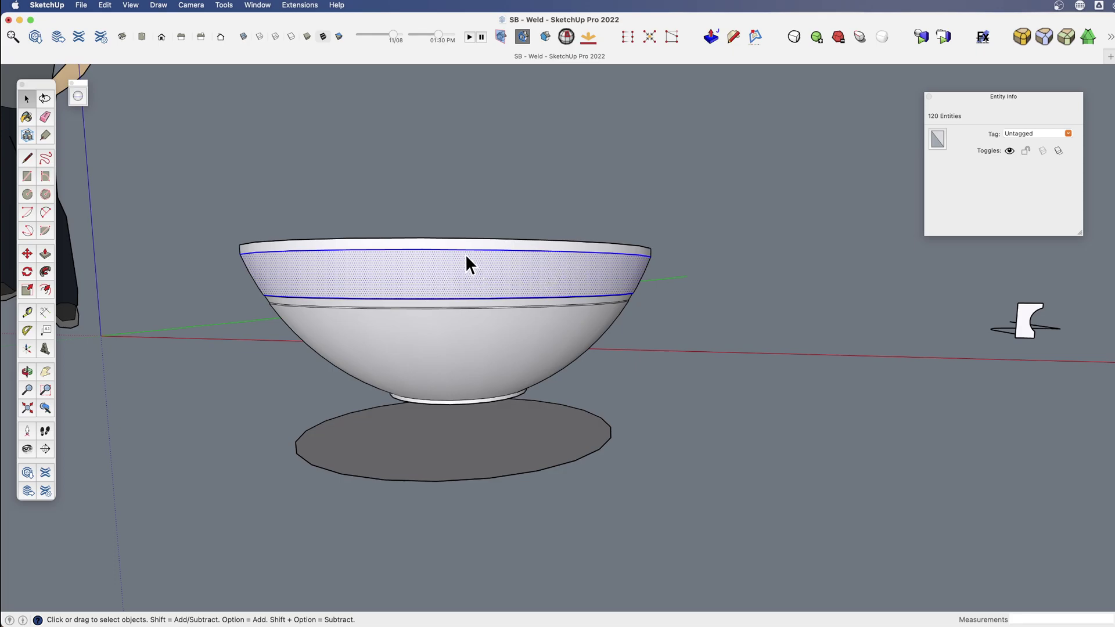
pyautogui.click(532, 252)
pyautogui.click(555, 297)
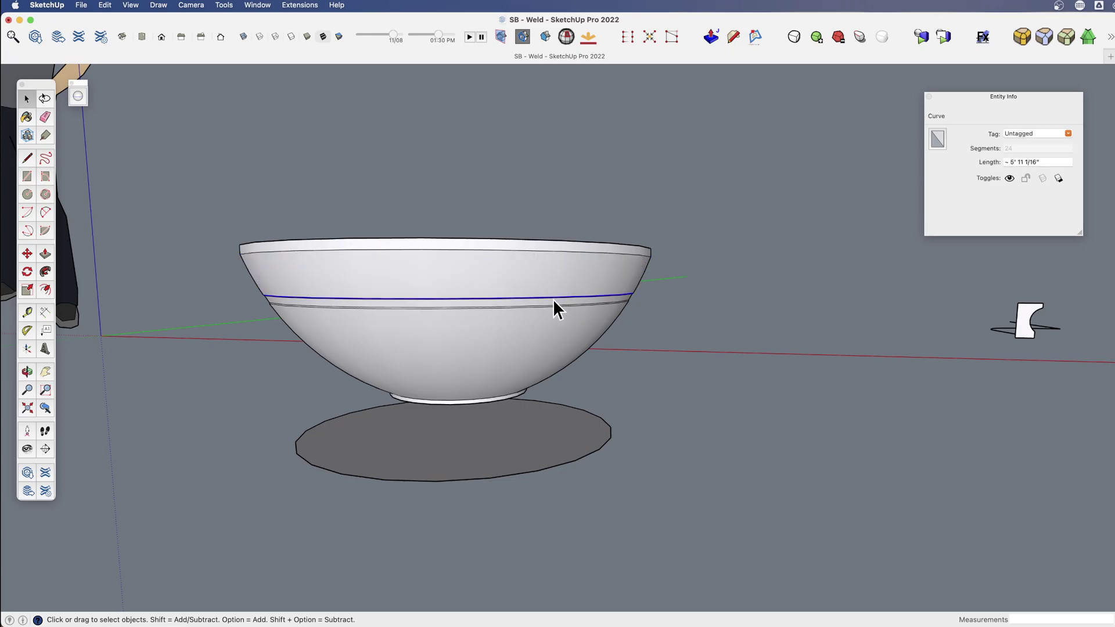
# Step: Look down into the bowl and inspect the rim band, inner and outer rim edges
pyautogui.moveTo(545, 269); pyautogui.dragTo(598, 285, button='middle')
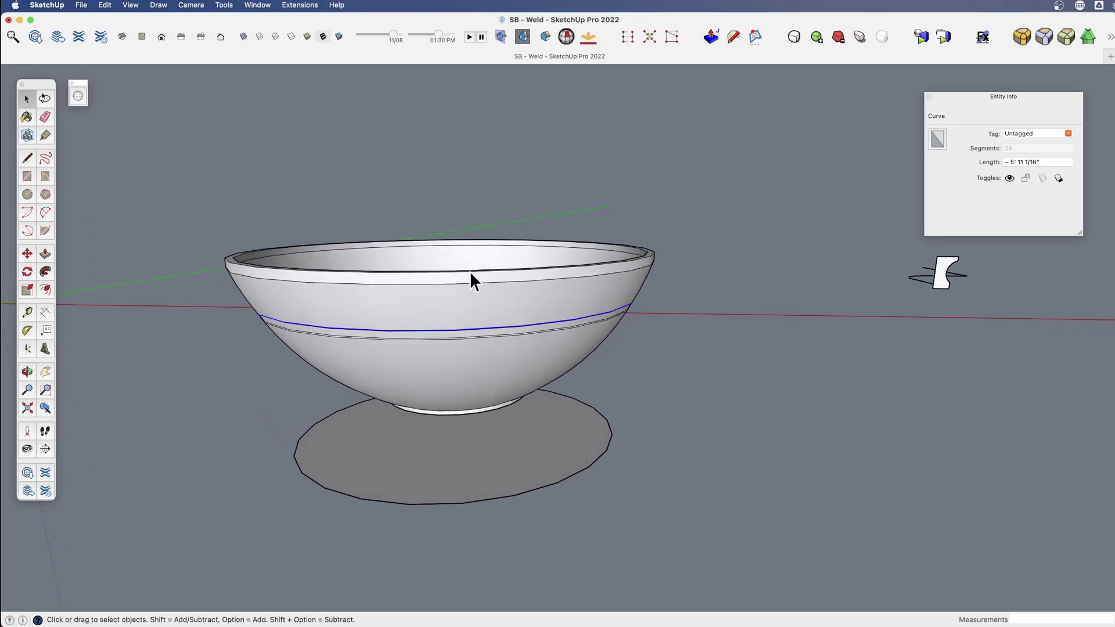
pyautogui.moveTo(517, 292); pyautogui.dragTo(568, 337, button='middle')
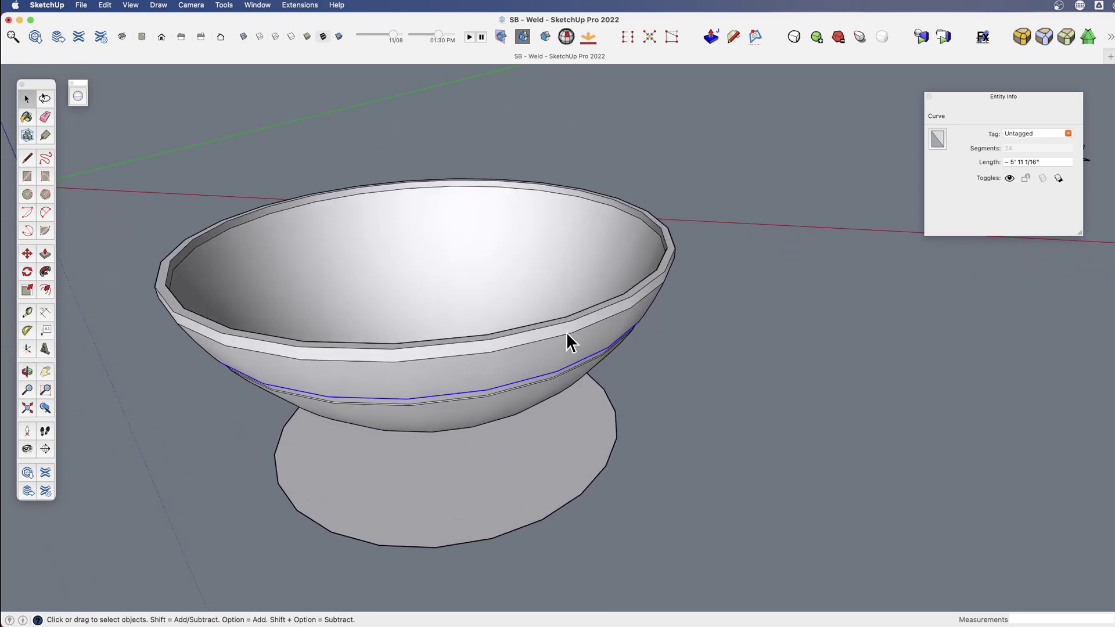
pyautogui.scroll(10, 567, 334)
pyautogui.doubleClick(585, 306)
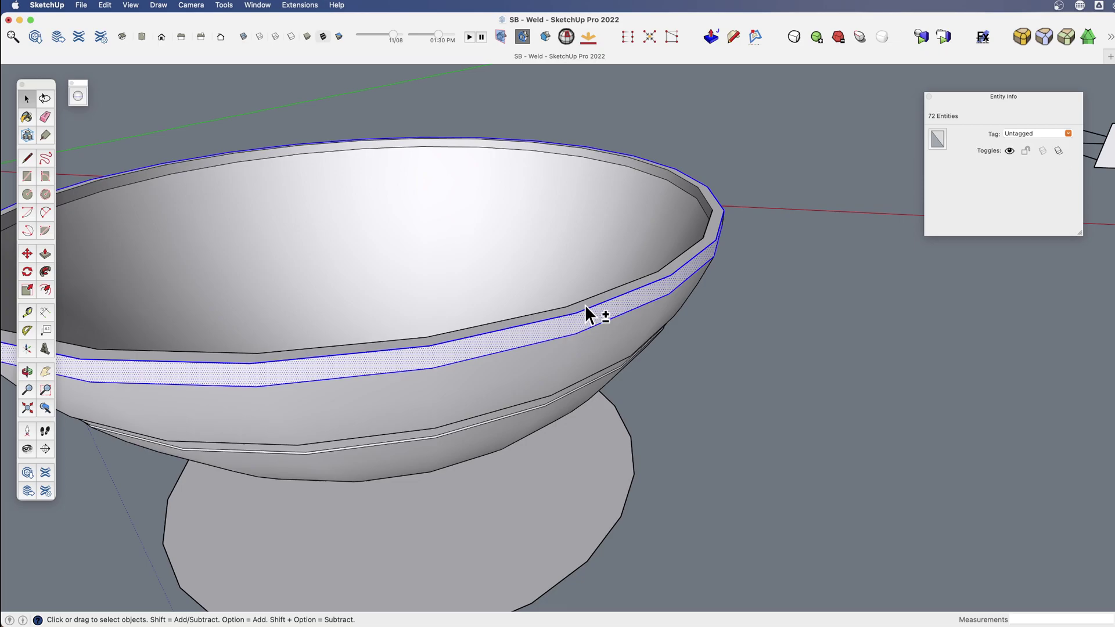
pyautogui.keyDown('shift'); pyautogui.doubleClick(584, 304); pyautogui.keyUp('shift')
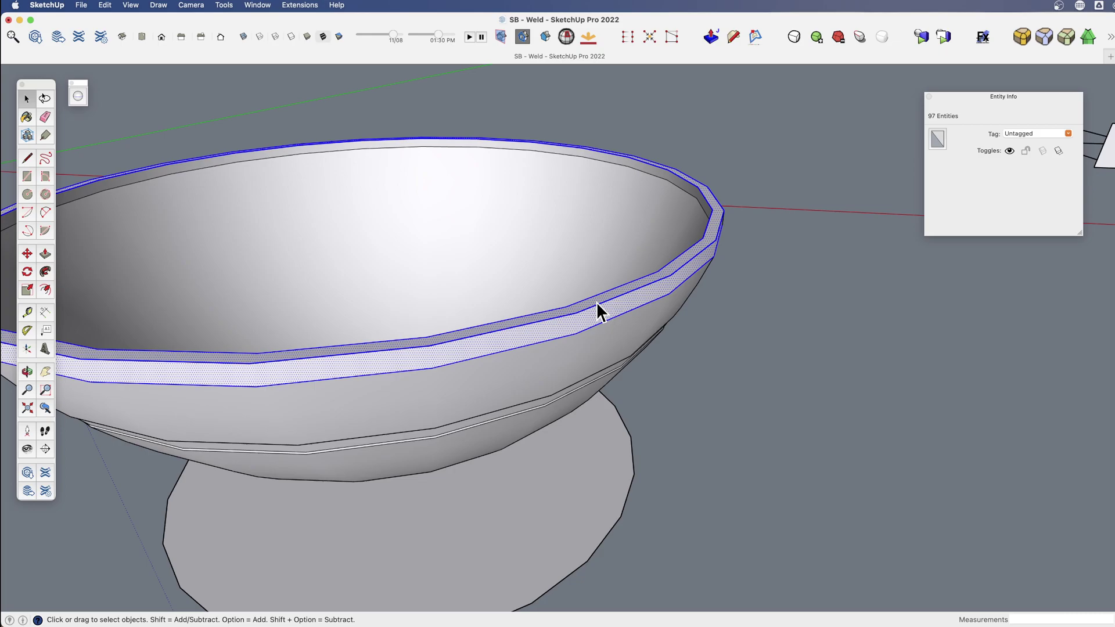
pyautogui.click(604, 292)
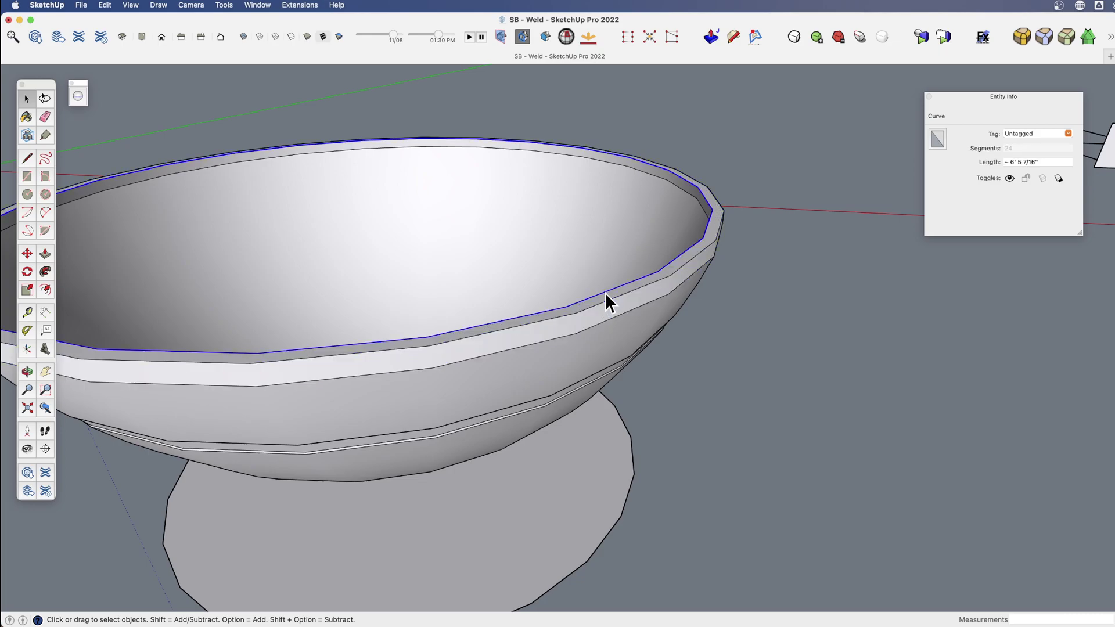
pyautogui.click(619, 314)
pyautogui.scroll(-4, 621, 310)
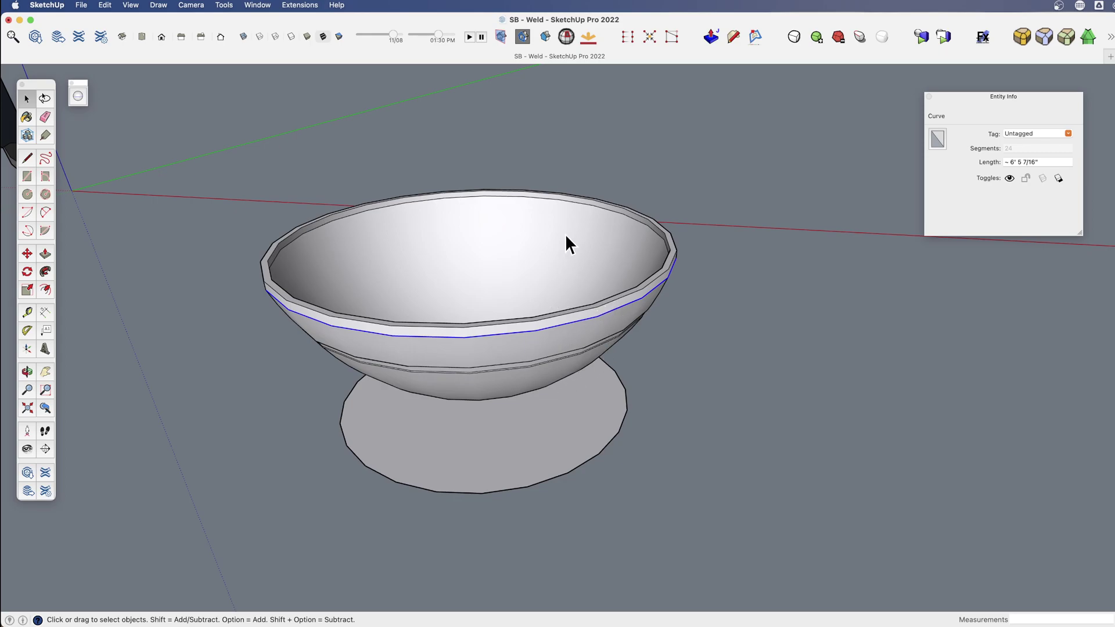
# Step: Select the entire bowl and weld all its edges natively
pyautogui.tripleClick(487, 226)
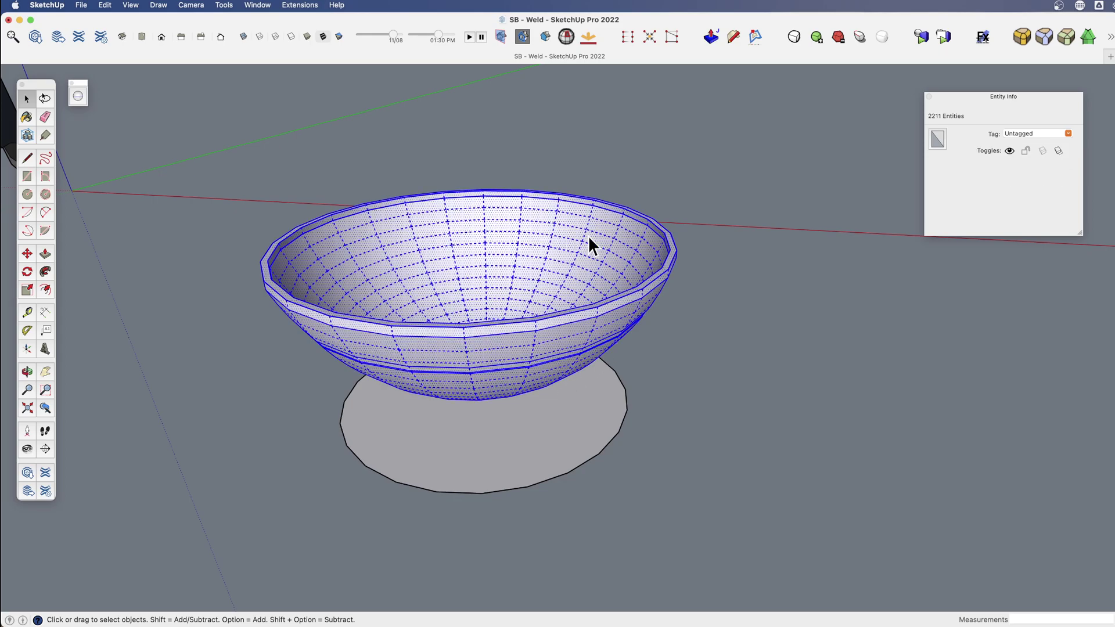
pyautogui.moveTo(590, 322); pyautogui.dragTo(563, 298, button='middle')
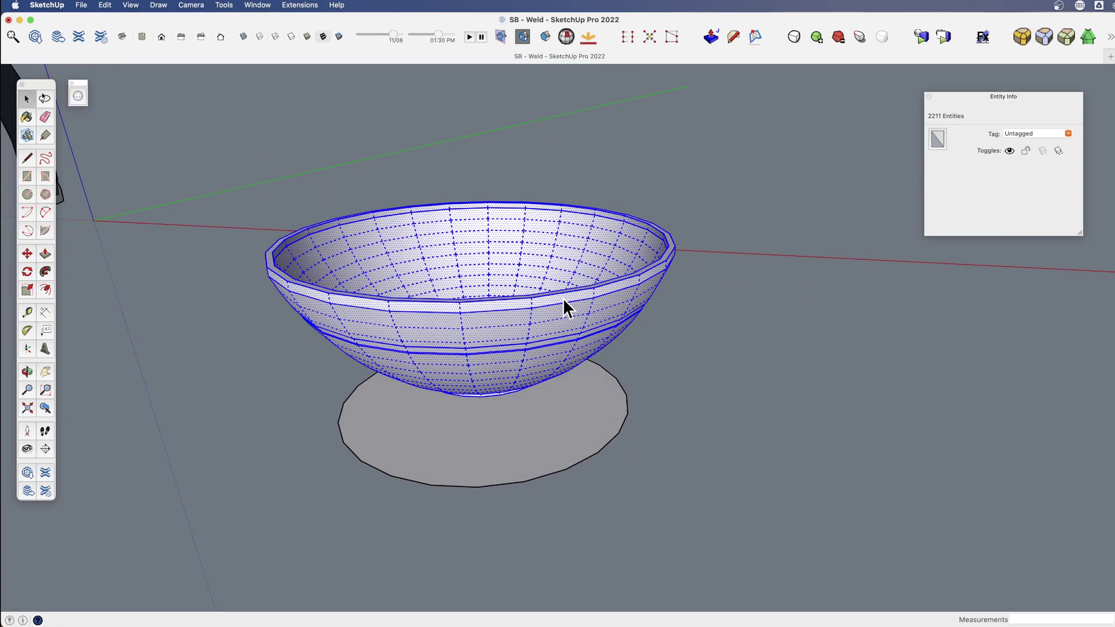
pyautogui.rightClick(514, 298)
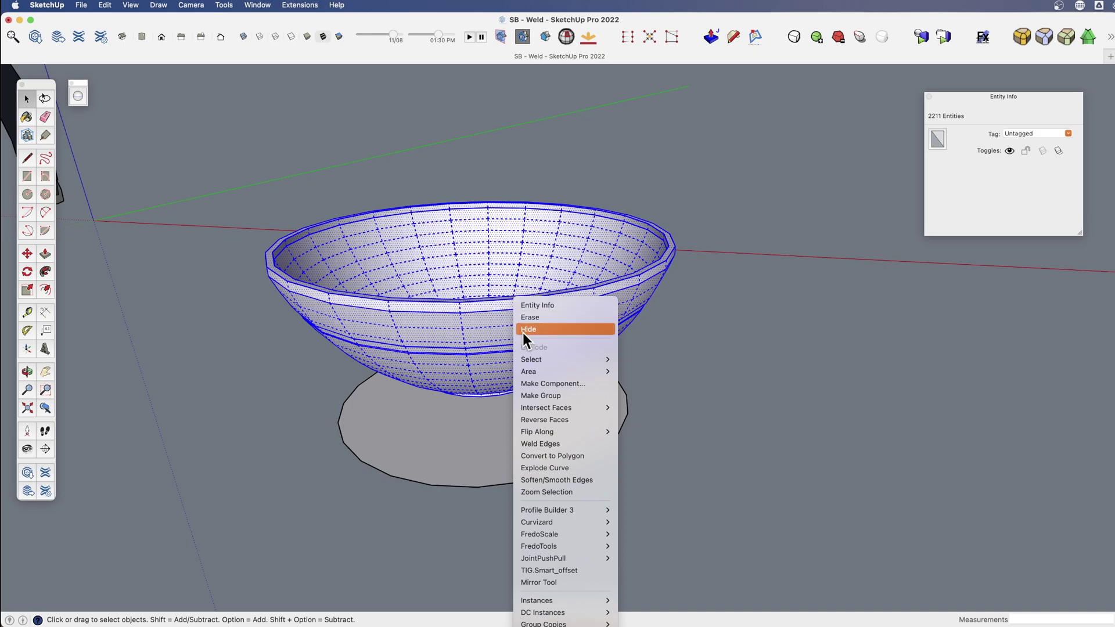
pyautogui.click(554, 443)
pyautogui.click(675, 330)
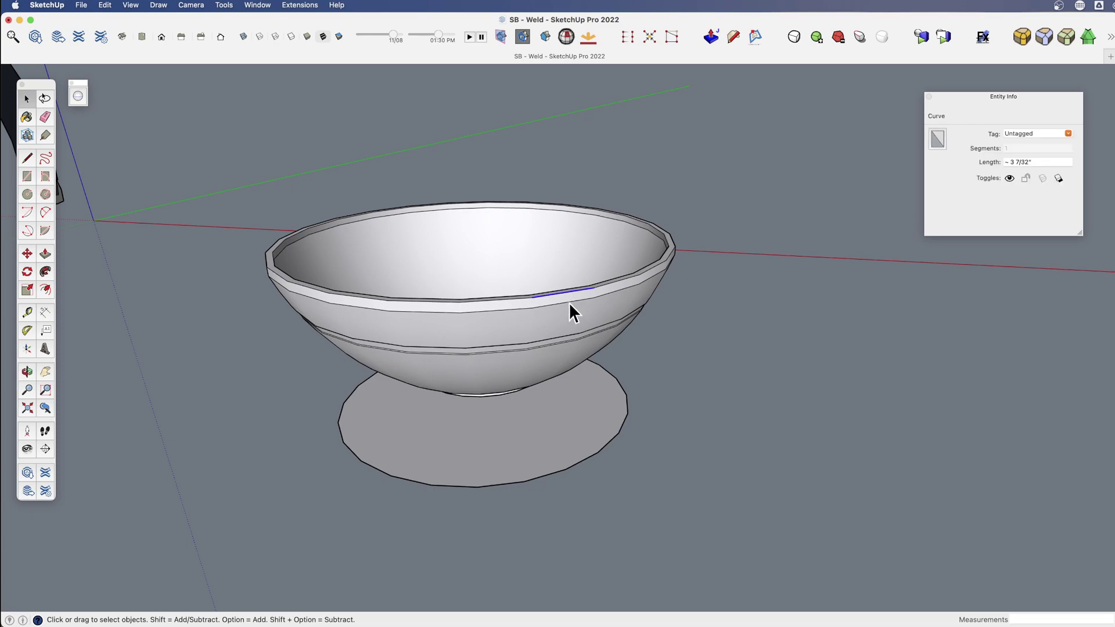
# Step: Check the lower and rim edges, then reselect the whole 2211-entity bowl
pyautogui.click(558, 338)
pyautogui.click(616, 285)
pyautogui.tripleClick(527, 287)
pyautogui.moveTo(538, 366)
pyautogui.mouseDown(button='middle')
pyautogui.moveTo(518, 284)
pyautogui.moveTo(518, 164)
pyautogui.moveTo(532, 180)
pyautogui.moveTo(498, 343)
pyautogui.moveTo(533, 355)
pyautogui.mouseUp(button='middle')
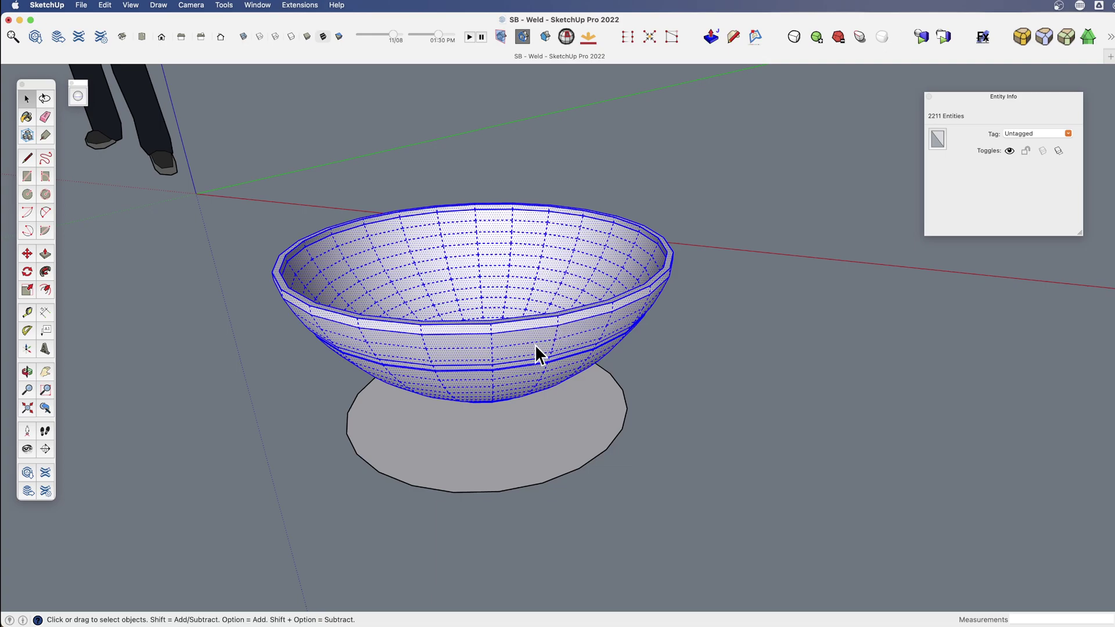
# Step: Select the upper bowl and check its top band lines read as 24-segment curves
pyautogui.moveTo(521, 355); pyautogui.dragTo(558, 242, button='middle')
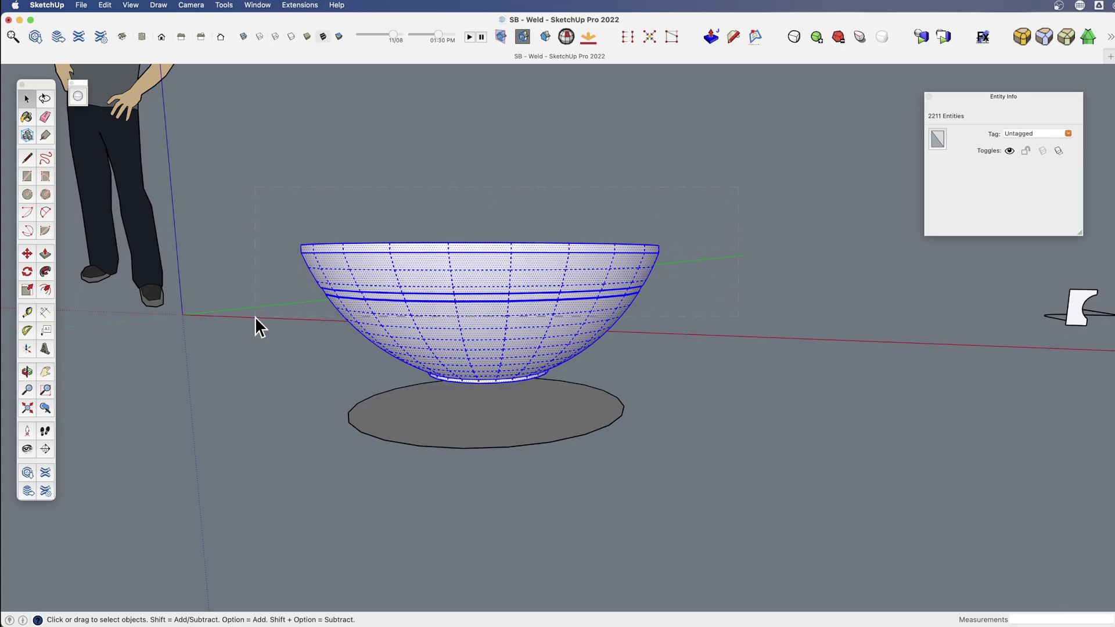
pyautogui.moveTo(255, 316); pyautogui.dragTo(259, 318)
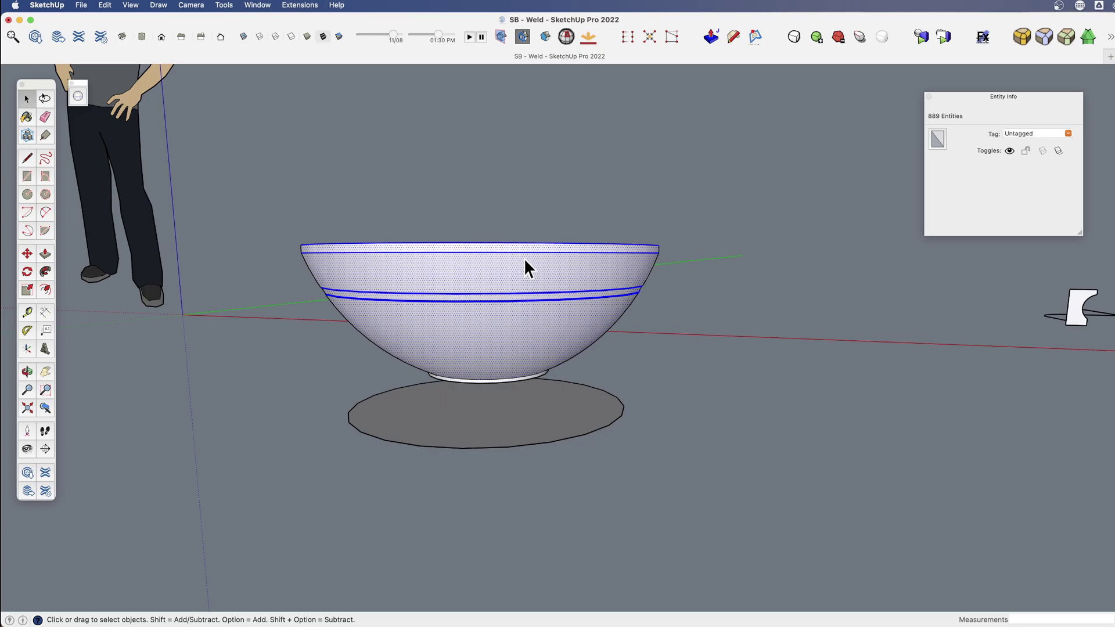
pyautogui.click(560, 292)
pyautogui.click(559, 290)
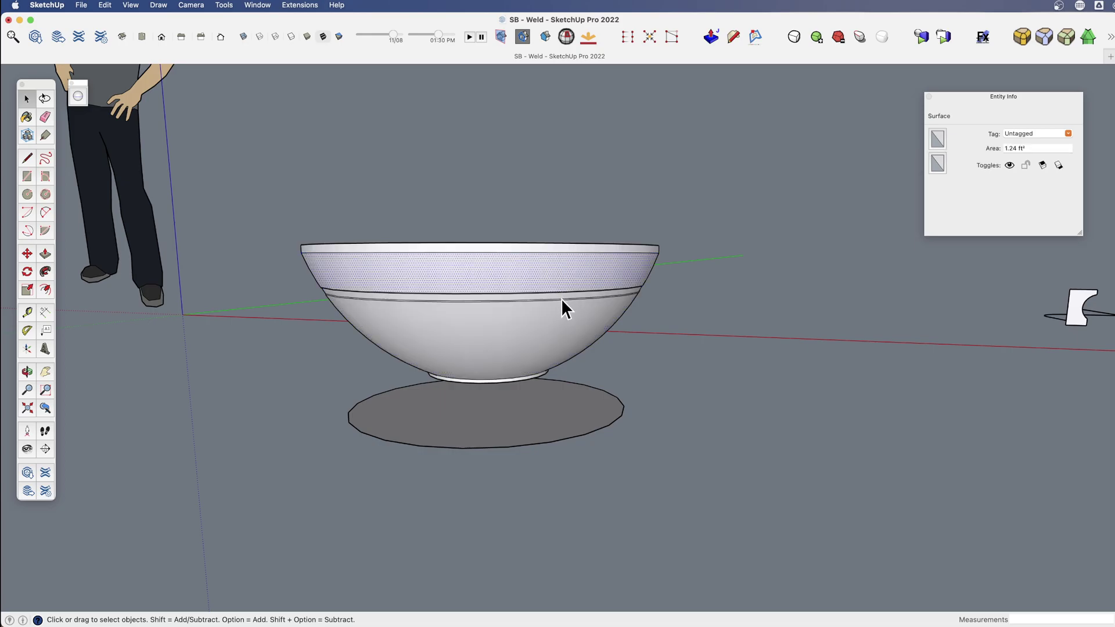
pyautogui.click(564, 295)
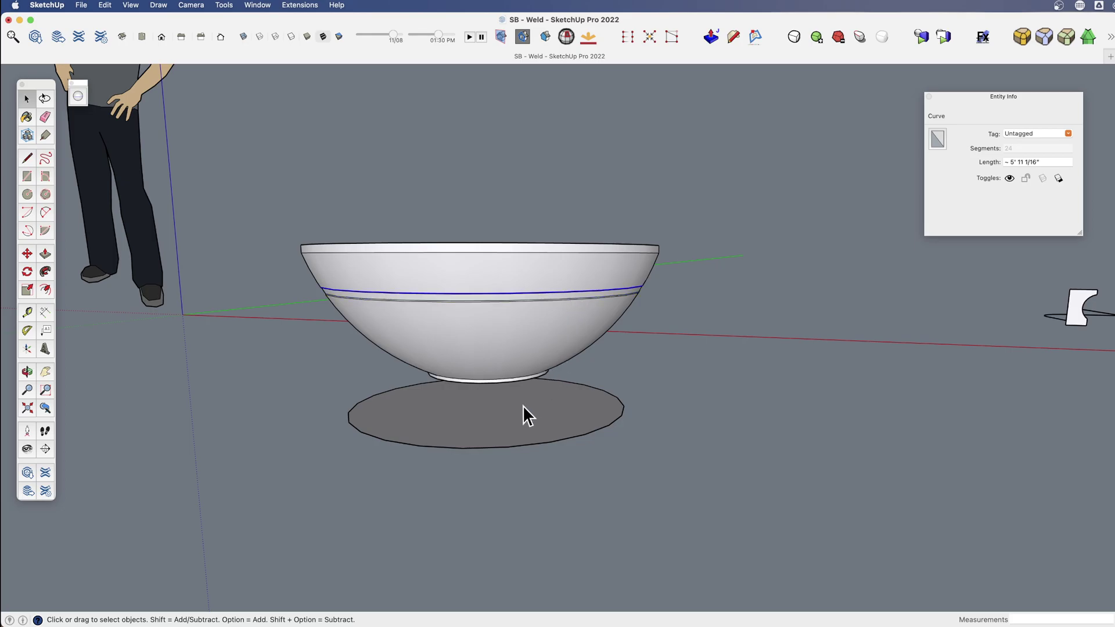
# Step: Select the lower bowl and check the bottom curve and band lines are 24-segment curves
pyautogui.moveTo(522, 405); pyautogui.dragTo(630, 401, button='middle')
pyautogui.moveTo(633, 395); pyautogui.dragTo(343, 346)
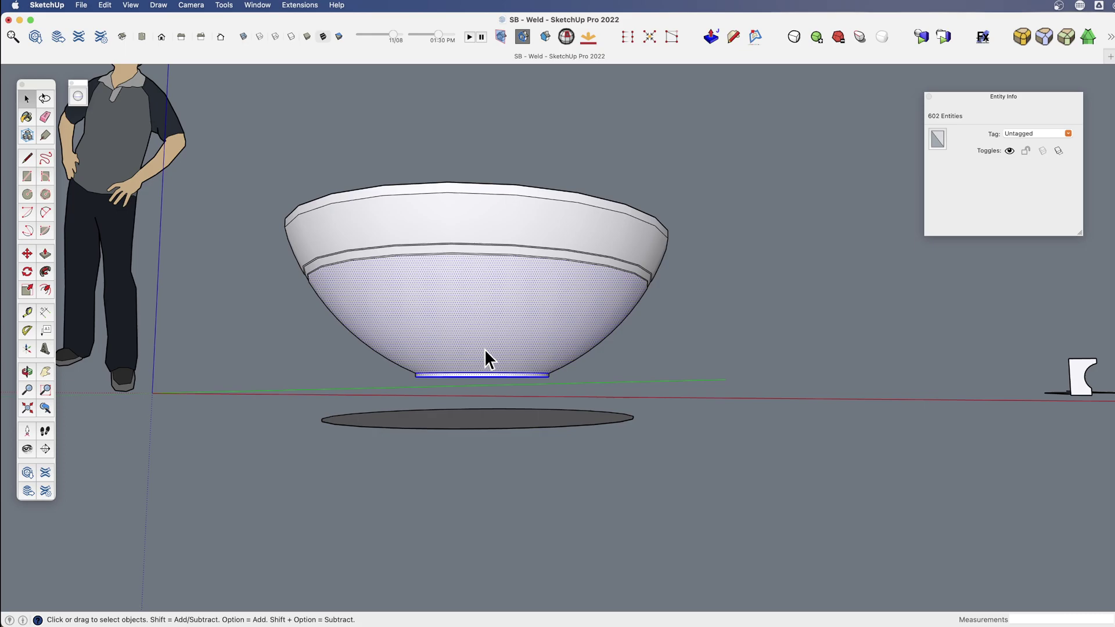
pyautogui.click(503, 375)
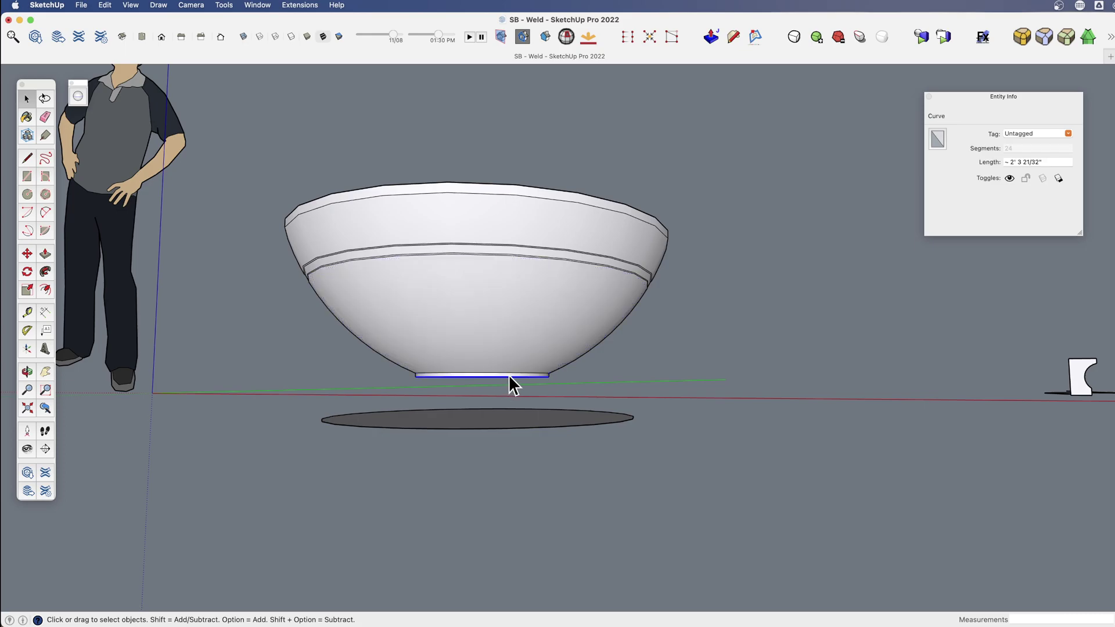
pyautogui.click(548, 259)
pyautogui.click(548, 247)
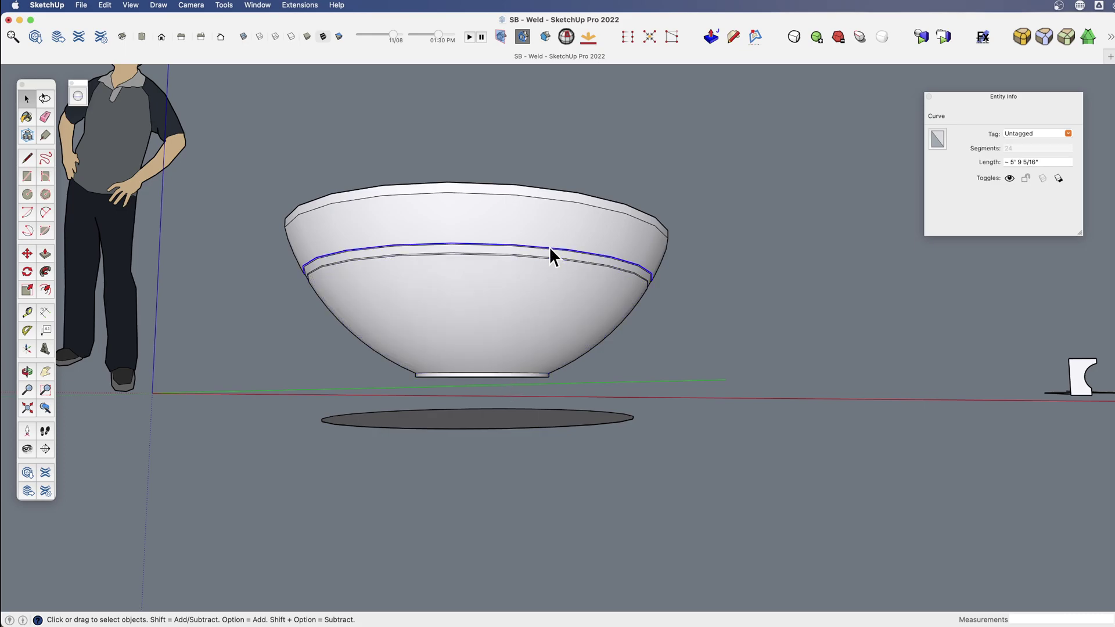
# Step: Zoom out and orbit over to the long profile shape and small ellipse
pyautogui.moveTo(552, 203); pyautogui.dragTo(490, 394, button='middle')
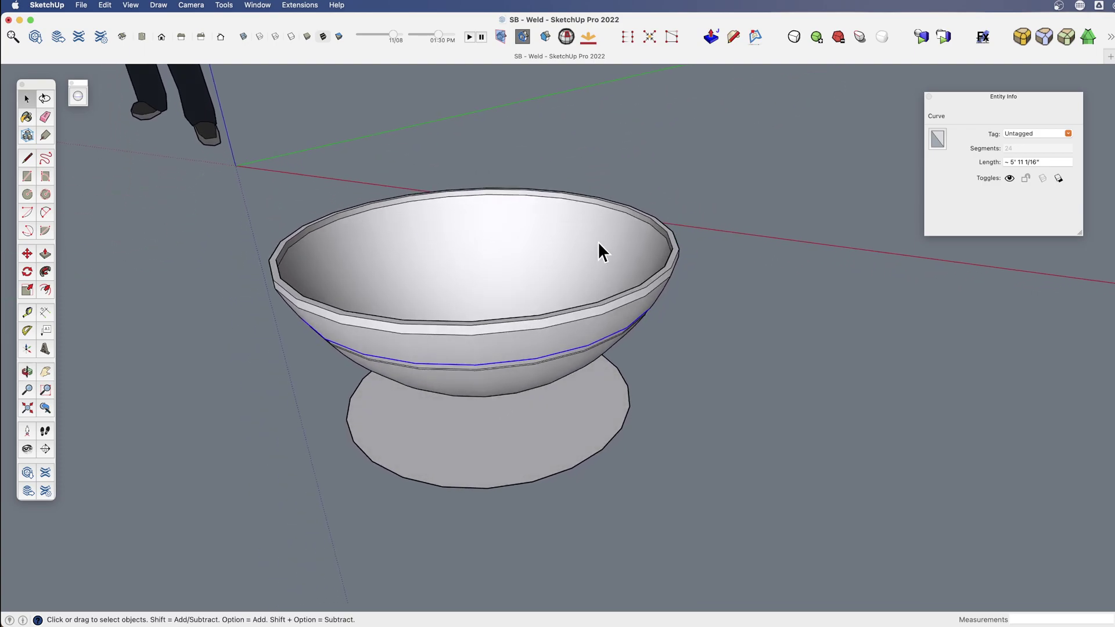
pyautogui.scroll(-3, 431, 274)
pyautogui.scroll(-5, 418, 282)
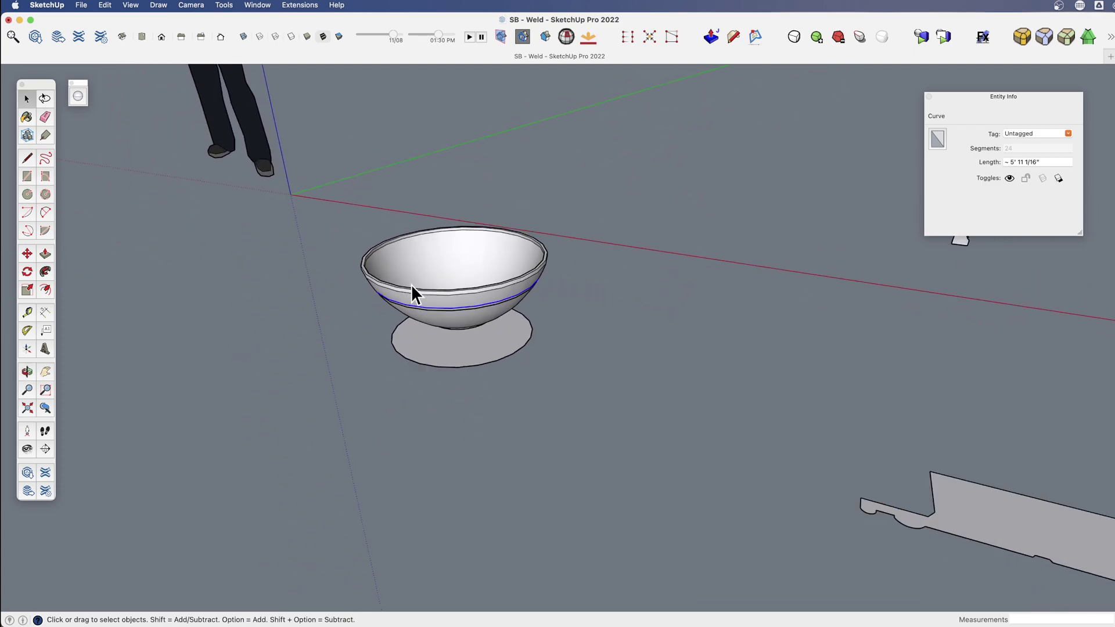
pyautogui.moveTo(407, 290); pyautogui.dragTo(635, 393, button='middle')
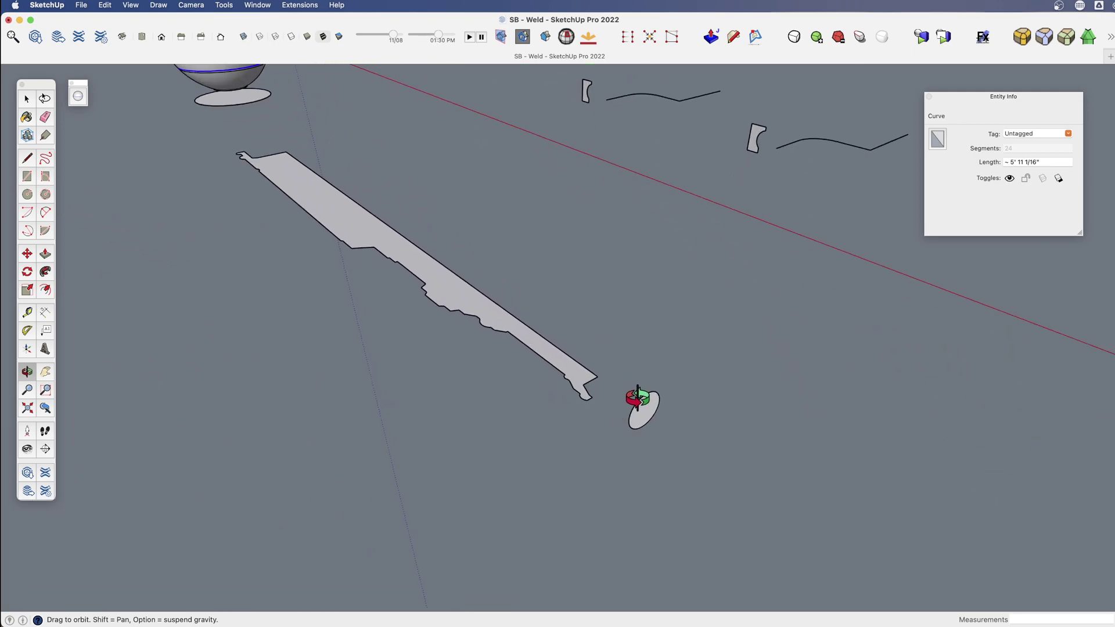
# Step: Follow Me the long flat profile along the small ellipse, then orbit to inspect the body
pyautogui.click(654, 412)
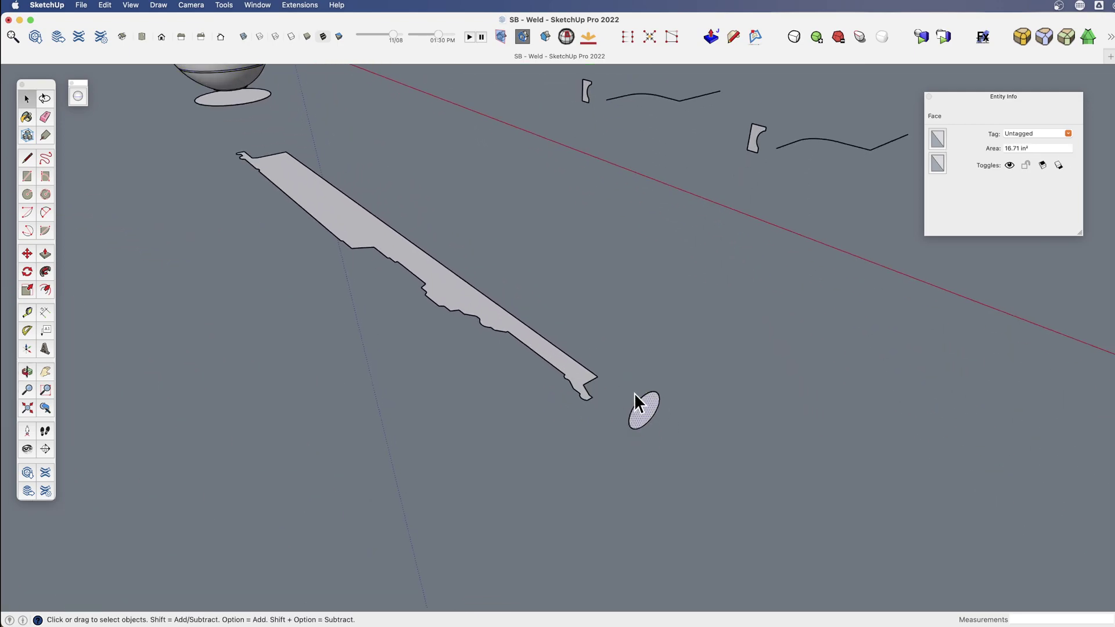
pyautogui.scroll(1, 653, 404)
pyautogui.press('f')
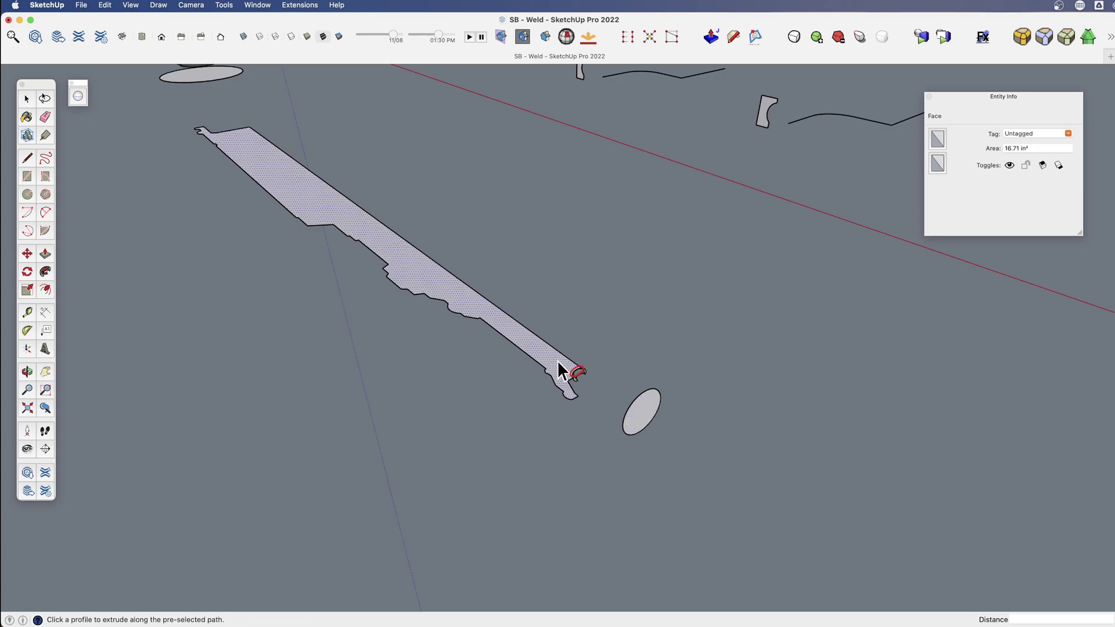
pyautogui.click(544, 358)
pyautogui.moveTo(545, 358); pyautogui.dragTo(617, 403, button='middle')
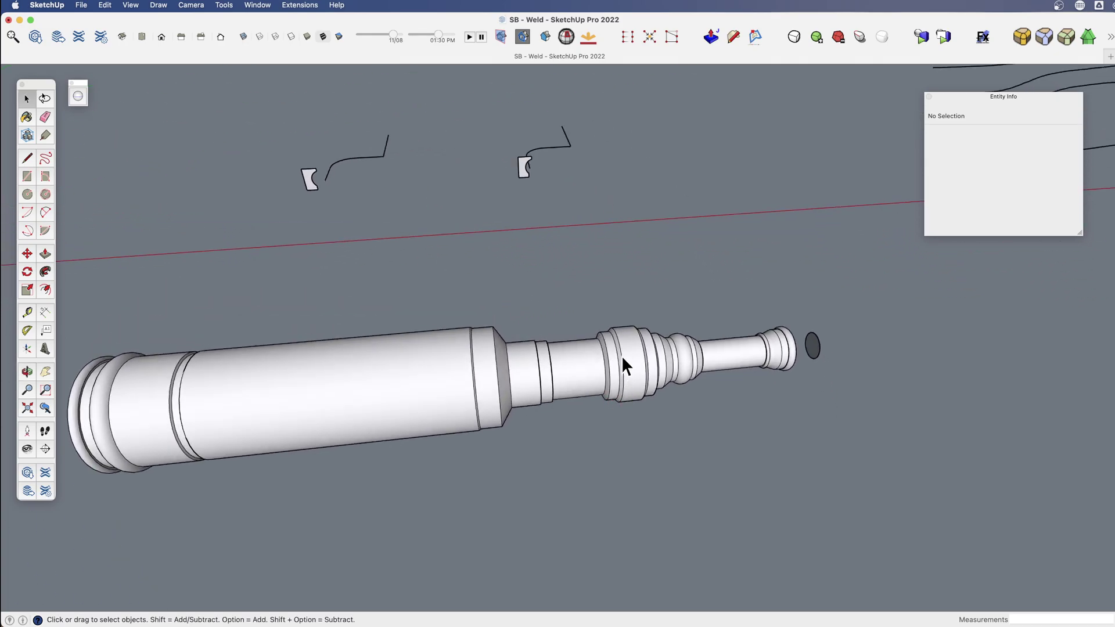
pyautogui.click(618, 337)
pyautogui.scroll(2, 634, 371)
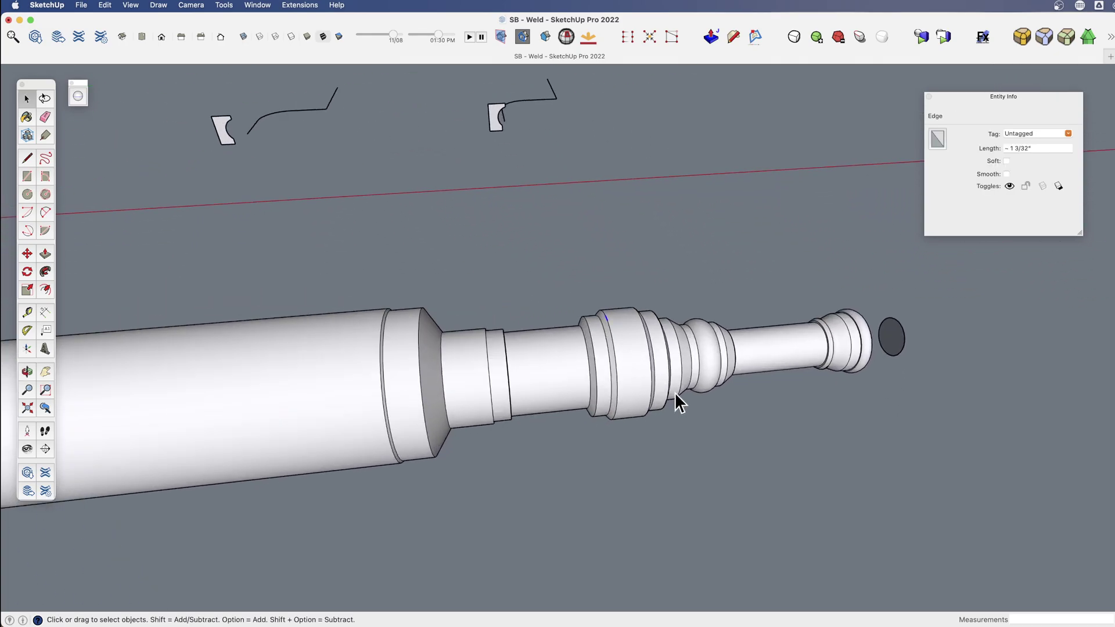
pyautogui.moveTo(677, 398)
pyautogui.mouseDown(button='middle')
pyautogui.moveTo(695, 368)
pyautogui.moveTo(490, 388)
pyautogui.moveTo(647, 412)
pyautogui.moveTo(674, 377)
pyautogui.mouseUp(button='middle')
pyautogui.scroll(-3, 675, 377)
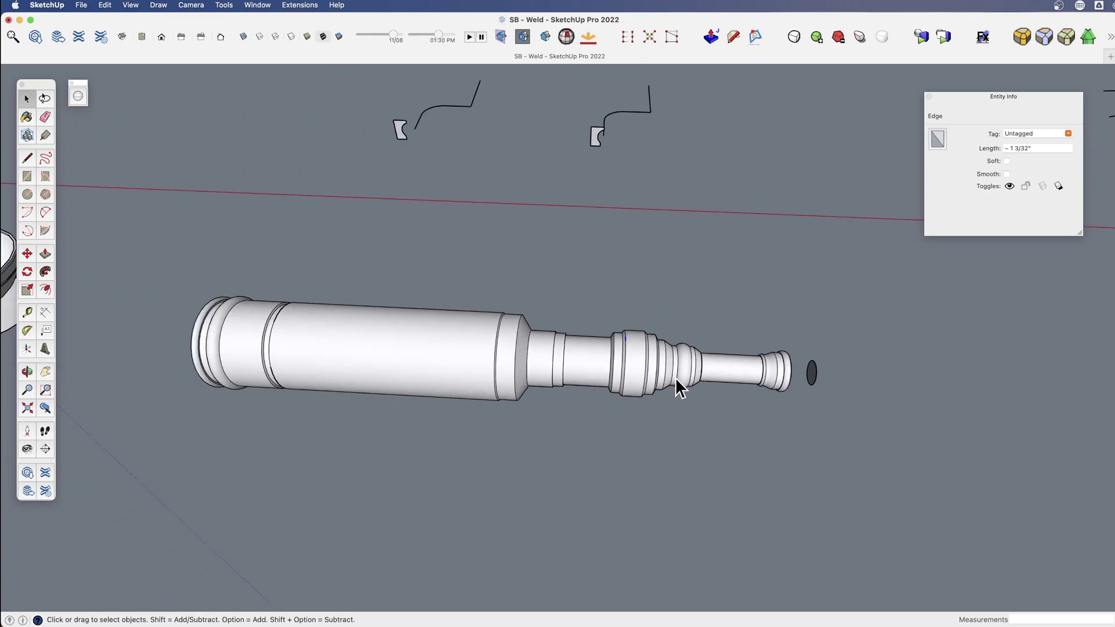
# Step: Select the spyglass's right half and weld its edges into curves
pyautogui.tripleClick(667, 357)
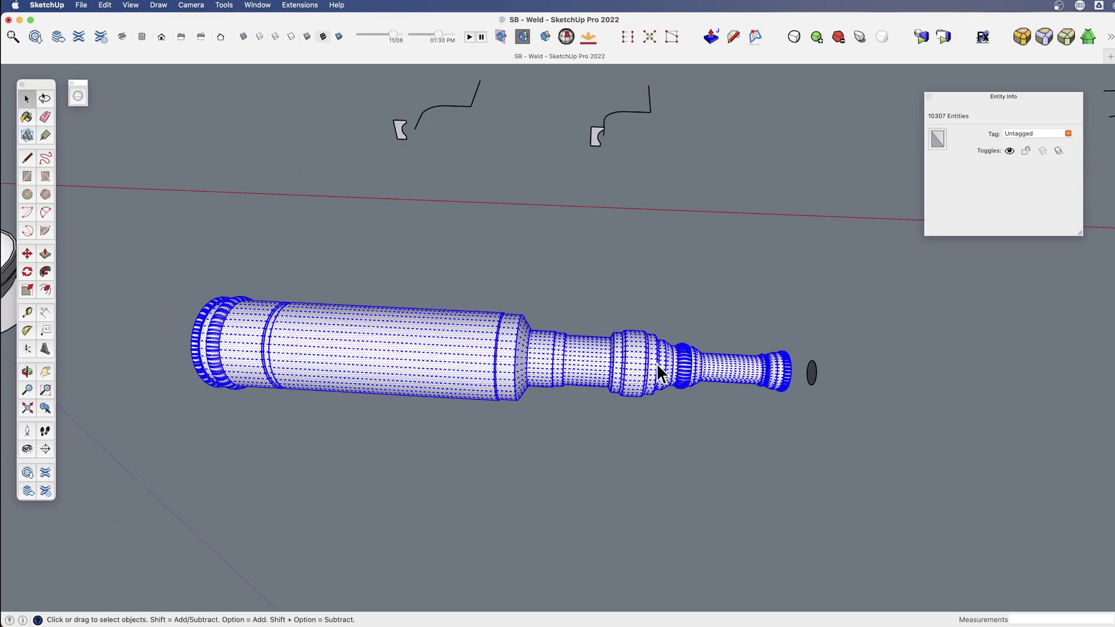
pyautogui.moveTo(634, 396); pyautogui.dragTo(576, 337, button='middle')
pyautogui.moveTo(583, 298); pyautogui.dragTo(510, 323, button='middle')
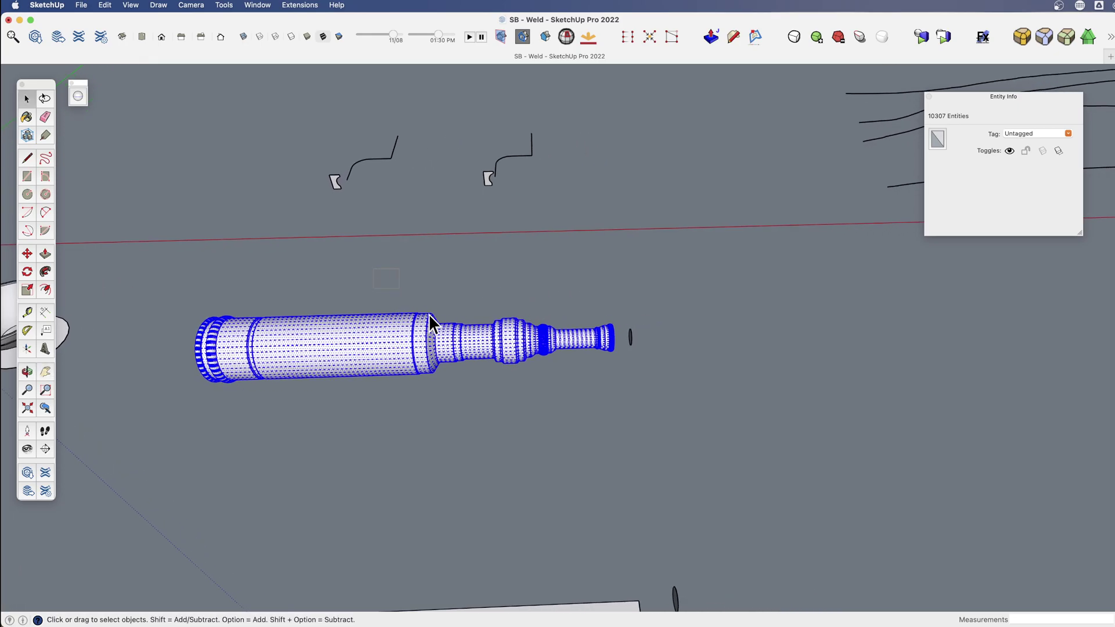
pyautogui.moveTo(373, 269); pyautogui.dragTo(619, 409)
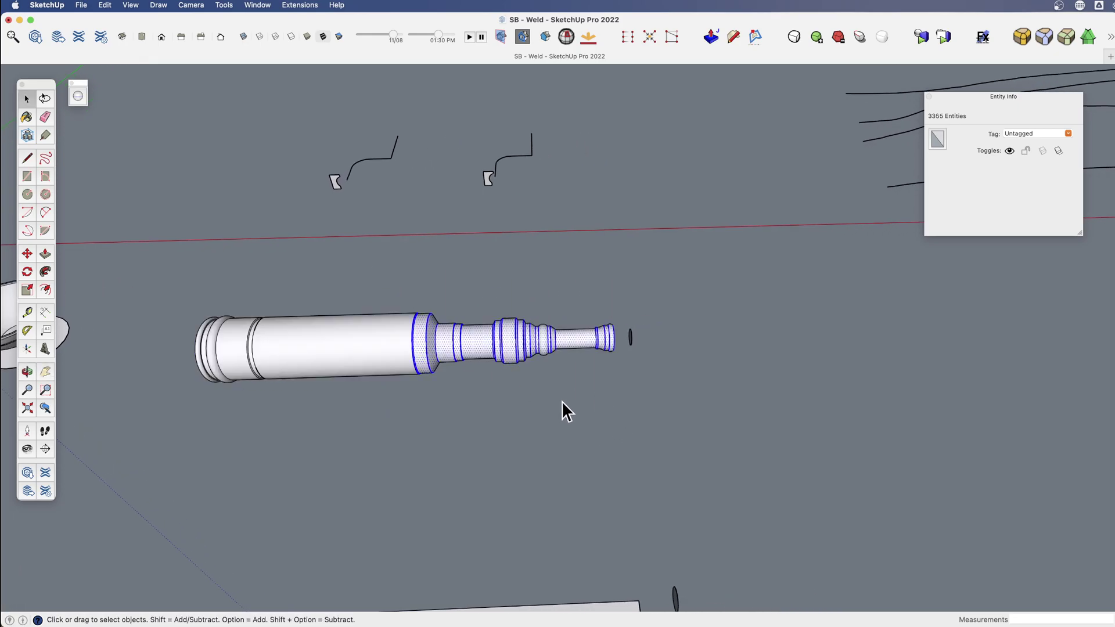
pyautogui.rightClick(503, 339)
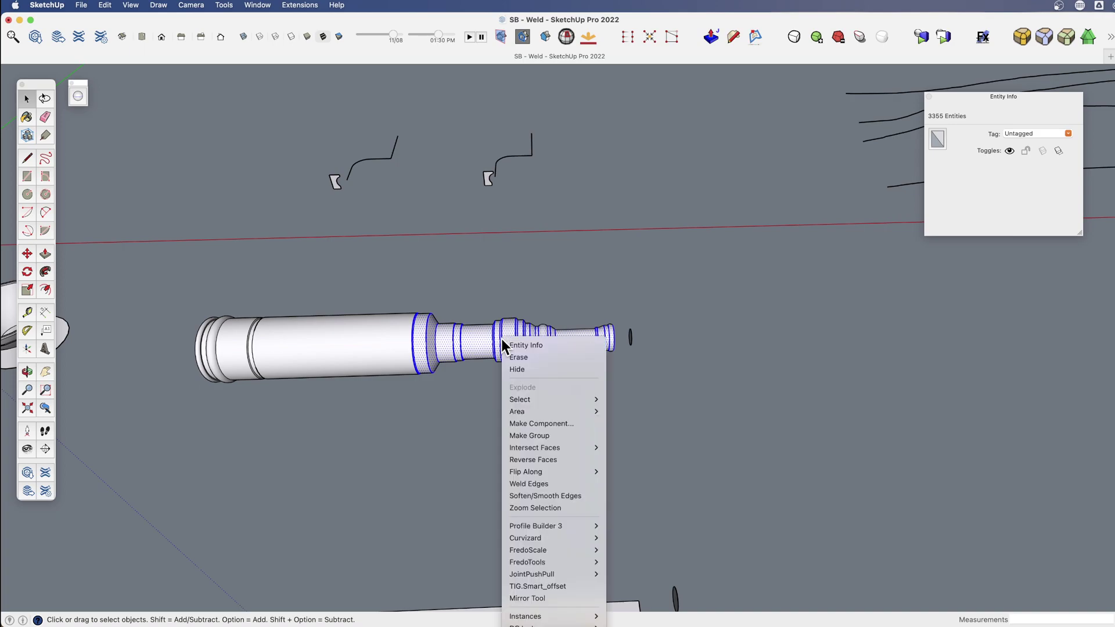
pyautogui.click(548, 484)
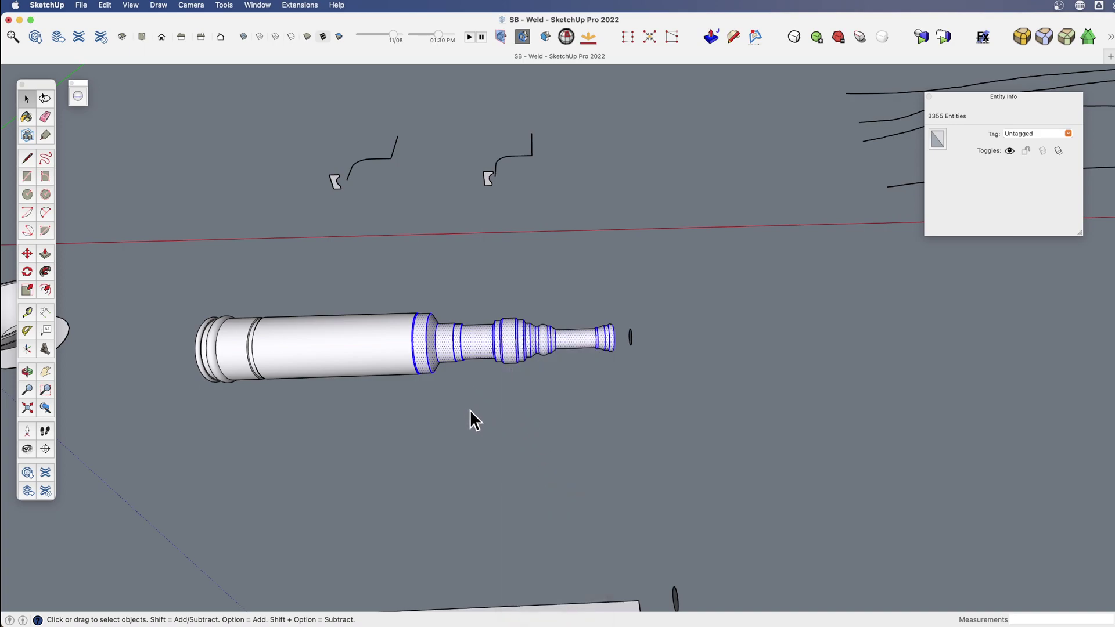
# Step: Select the left half and confirm the end and groove rings are single curves
pyautogui.moveTo(179, 272); pyautogui.dragTo(180, 273)
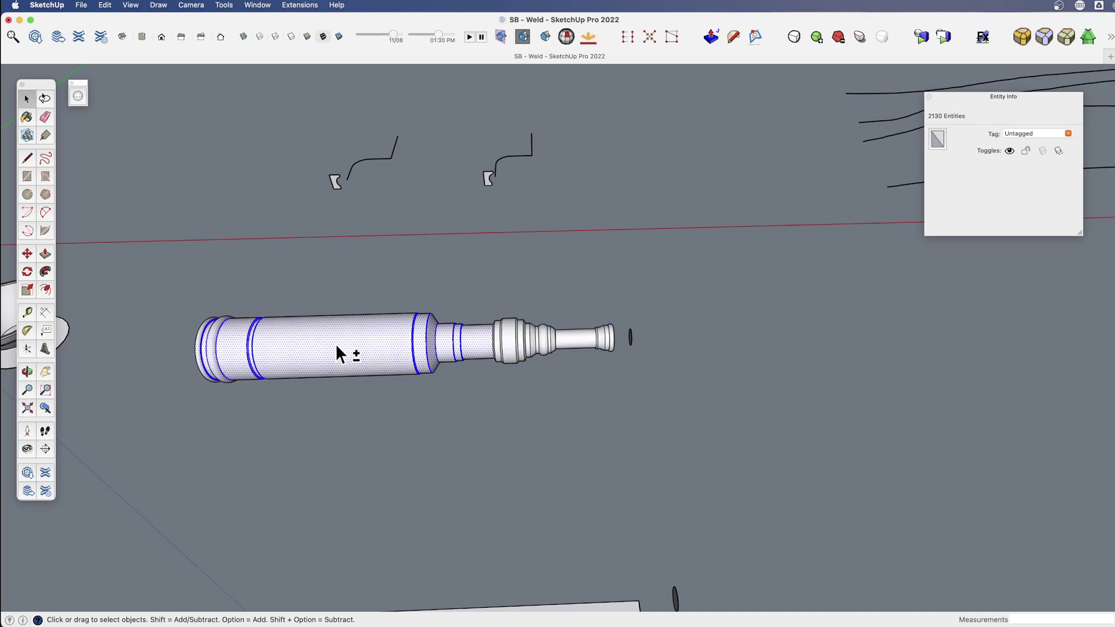
pyautogui.click(409, 336)
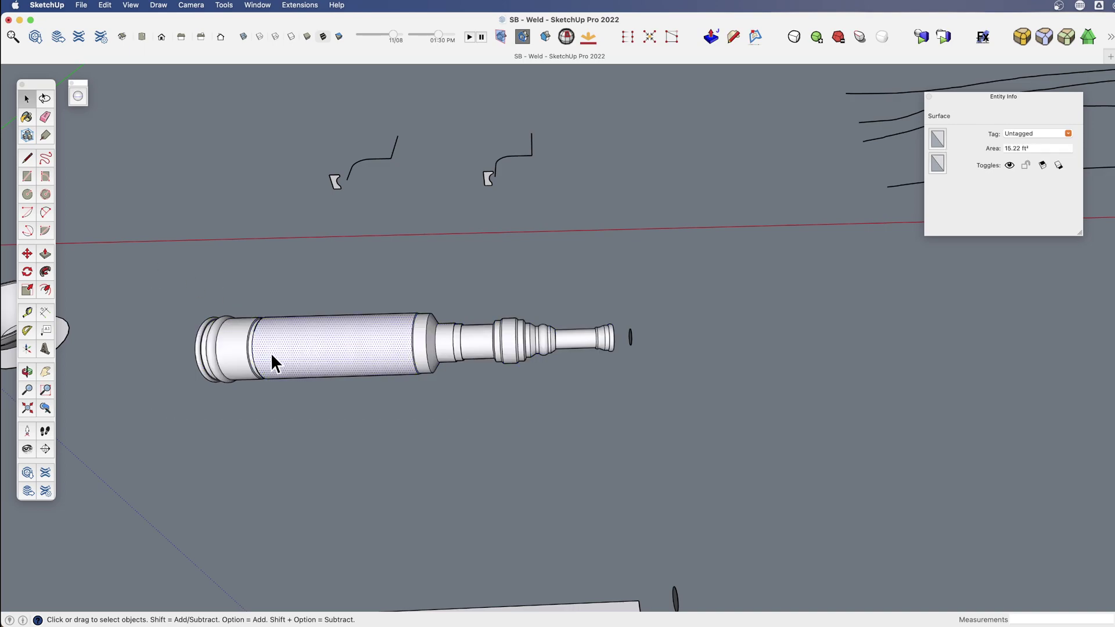
pyautogui.click(252, 350)
pyautogui.click(216, 344)
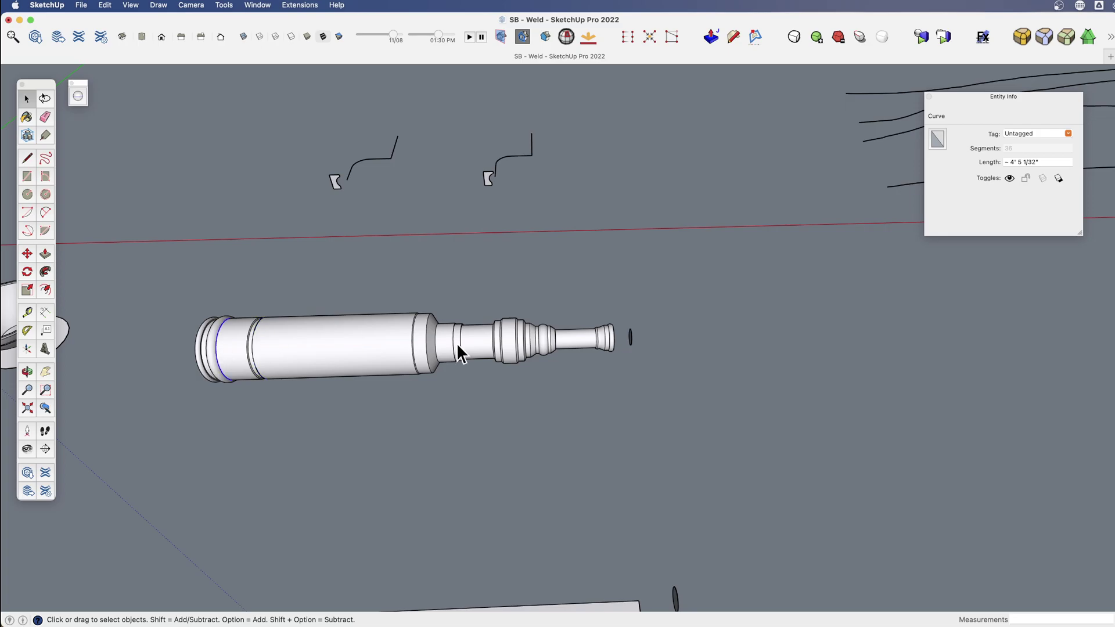
pyautogui.click(517, 344)
pyautogui.moveTo(517, 344); pyautogui.dragTo(386, 343, button='middle')
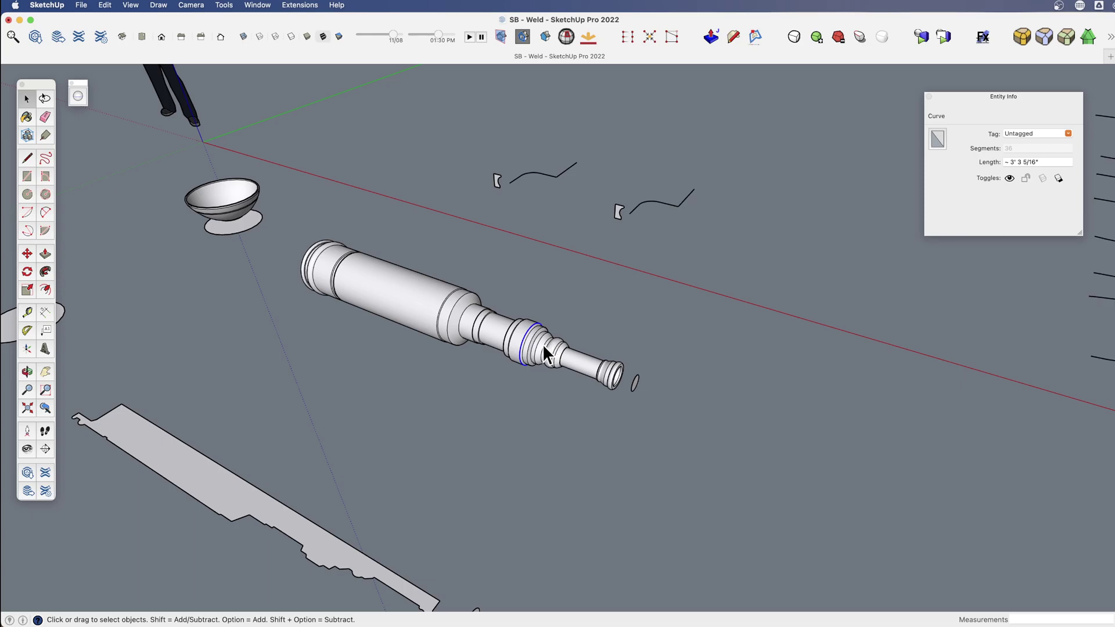
# Step: Check two more spyglass rings are single curves, then orbit to the other objects
pyautogui.scroll(3, 539, 345)
pyautogui.click(561, 316)
pyautogui.click(552, 327)
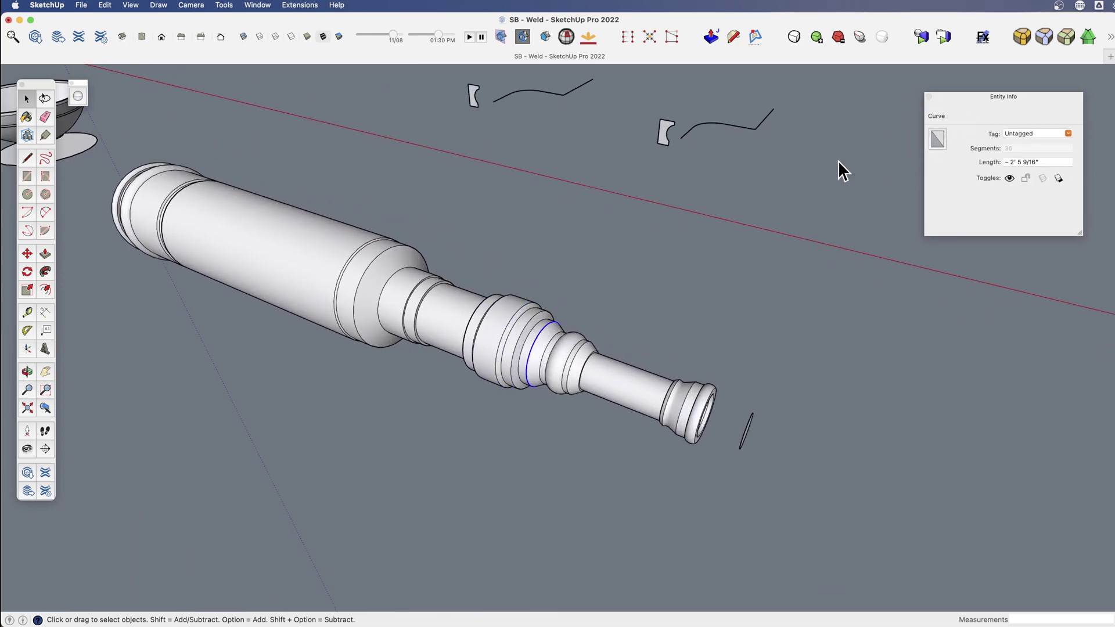
pyautogui.scroll(-3, 632, 331)
pyautogui.moveTo(633, 331); pyautogui.dragTo(487, 348, button='middle')
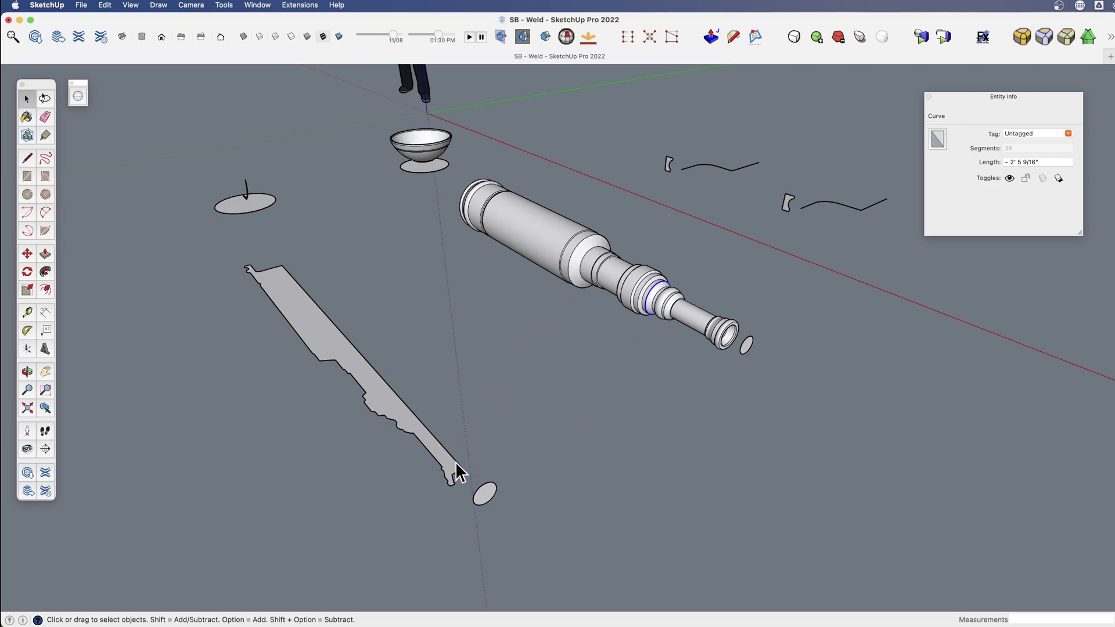
# Step: Follow Me the long profile around the other small ellipse to make a second spyglass
pyautogui.scroll(2, 461, 489)
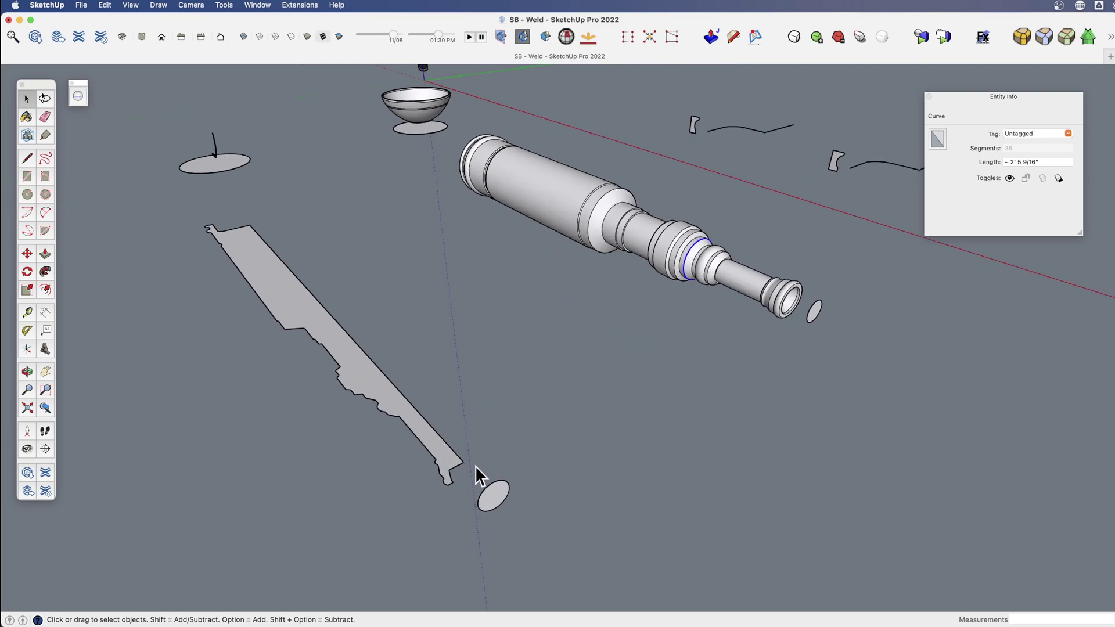
pyautogui.click(493, 498)
pyautogui.press('f')
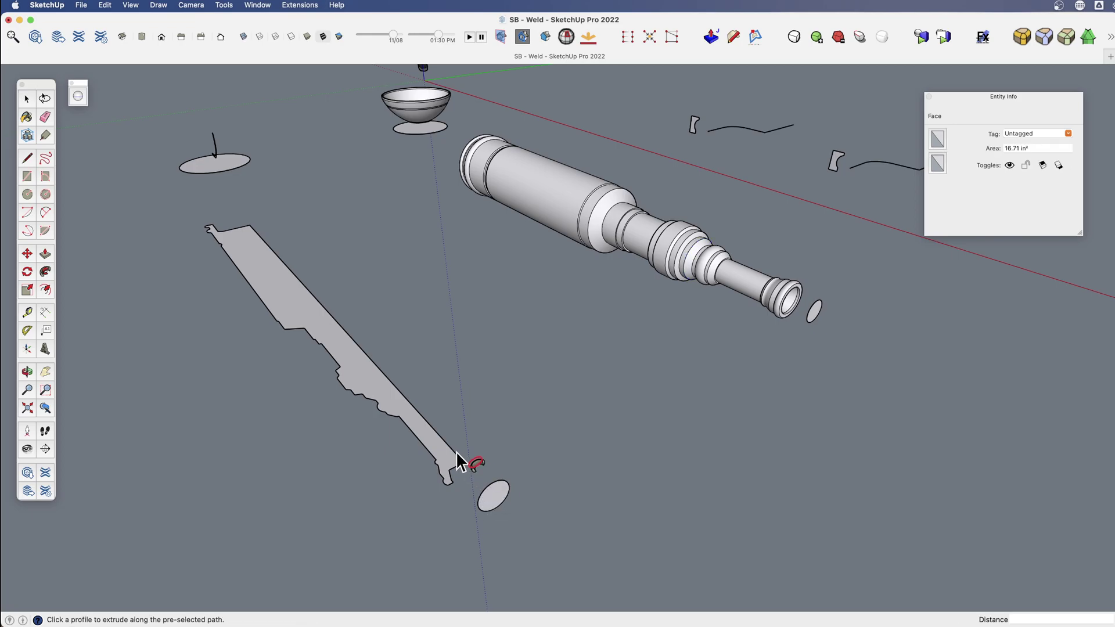
pyautogui.click(450, 477)
pyautogui.press('space')
pyautogui.moveTo(450, 477); pyautogui.dragTo(527, 434, button='middle')
pyautogui.click(527, 431)
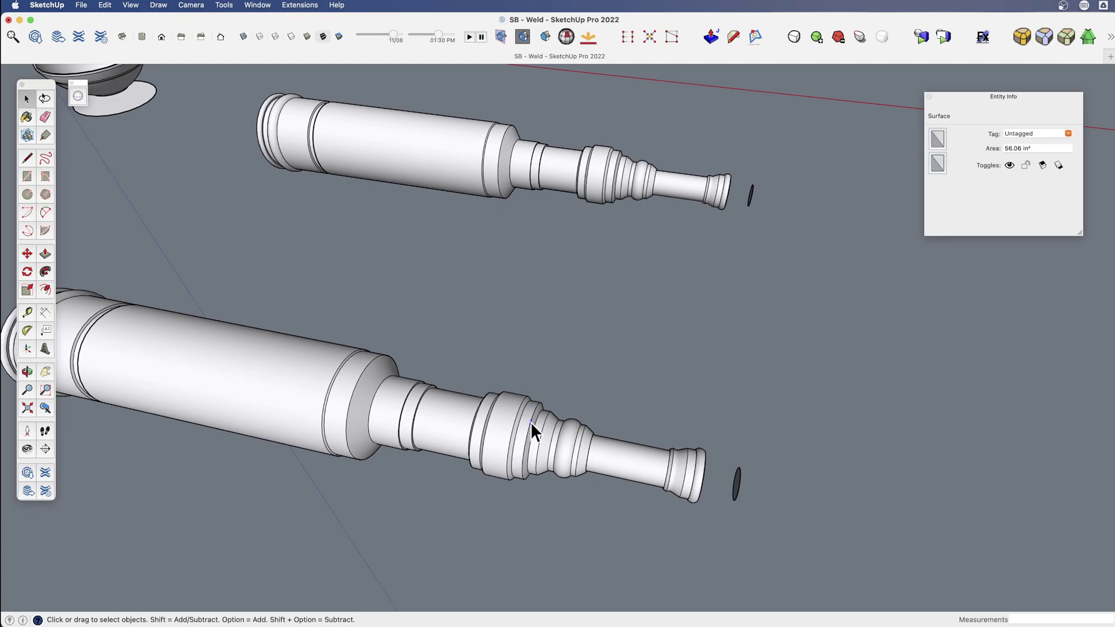
# Step: Select the whole lower spyglass and run Auto Weld on it
pyautogui.click(529, 428)
pyautogui.scroll(-2, 530, 430)
pyautogui.scroll(-2, 528, 427)
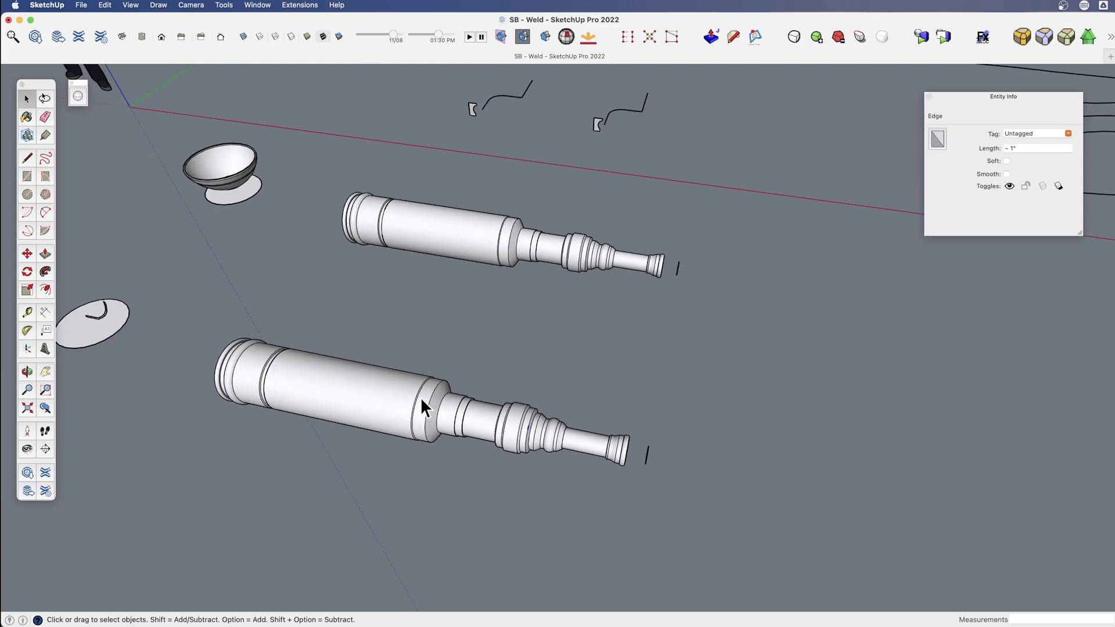
pyautogui.tripleClick(395, 388)
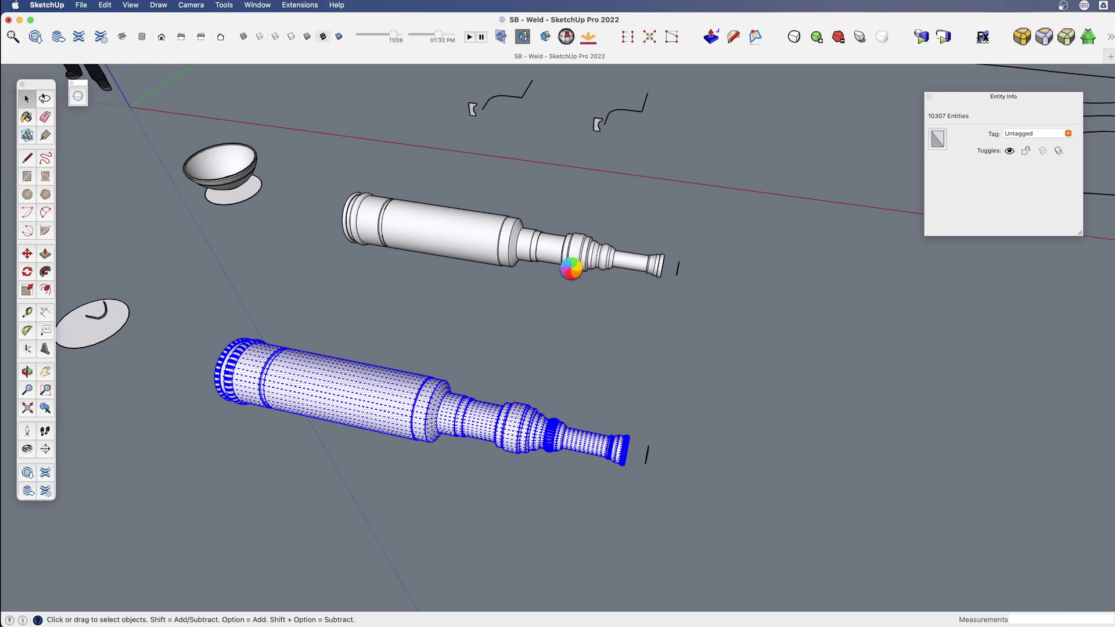
# Step: Check the lower spyglass rings read as 36-segment circles, including the 5 23/32" radius ring
pyautogui.scroll(3, 537, 434)
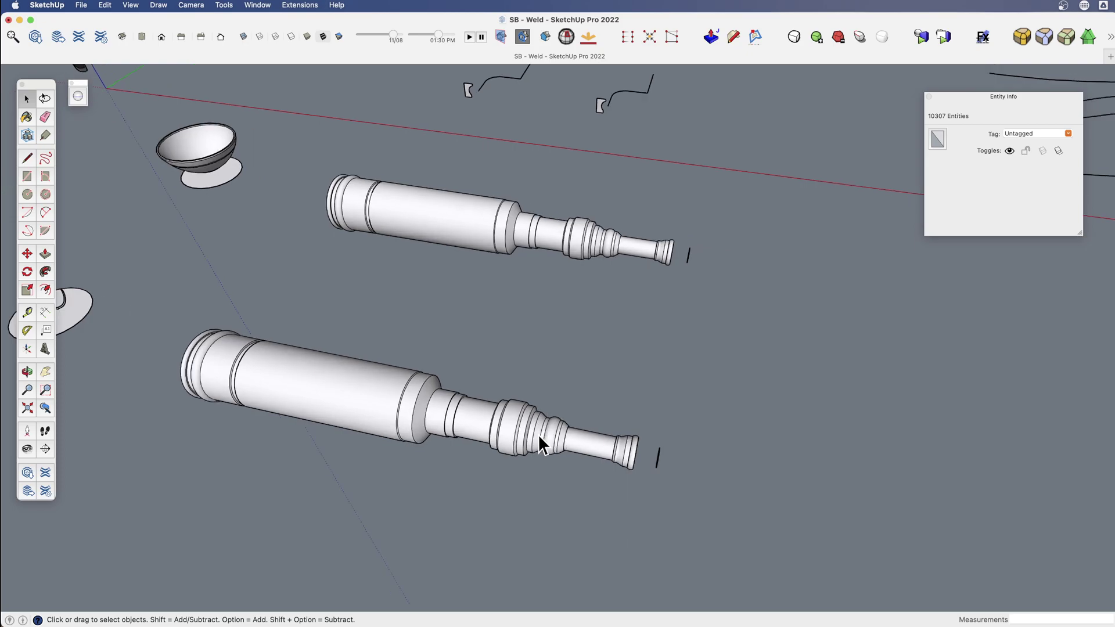
pyautogui.moveTo(538, 434); pyautogui.dragTo(510, 367, button='middle')
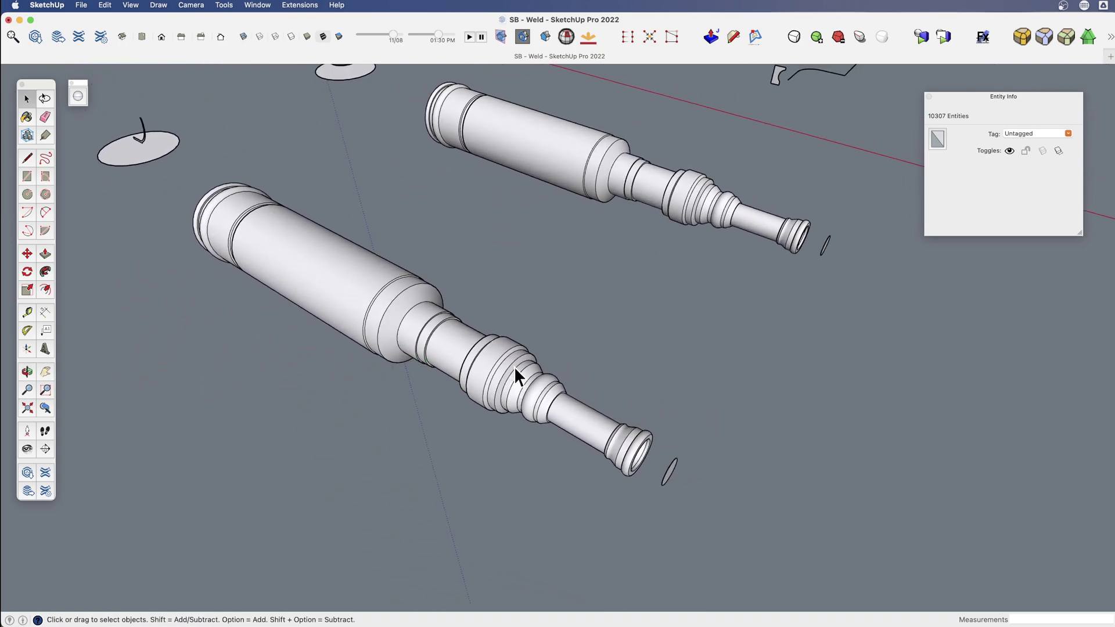
pyautogui.click(520, 357)
pyautogui.click(593, 334)
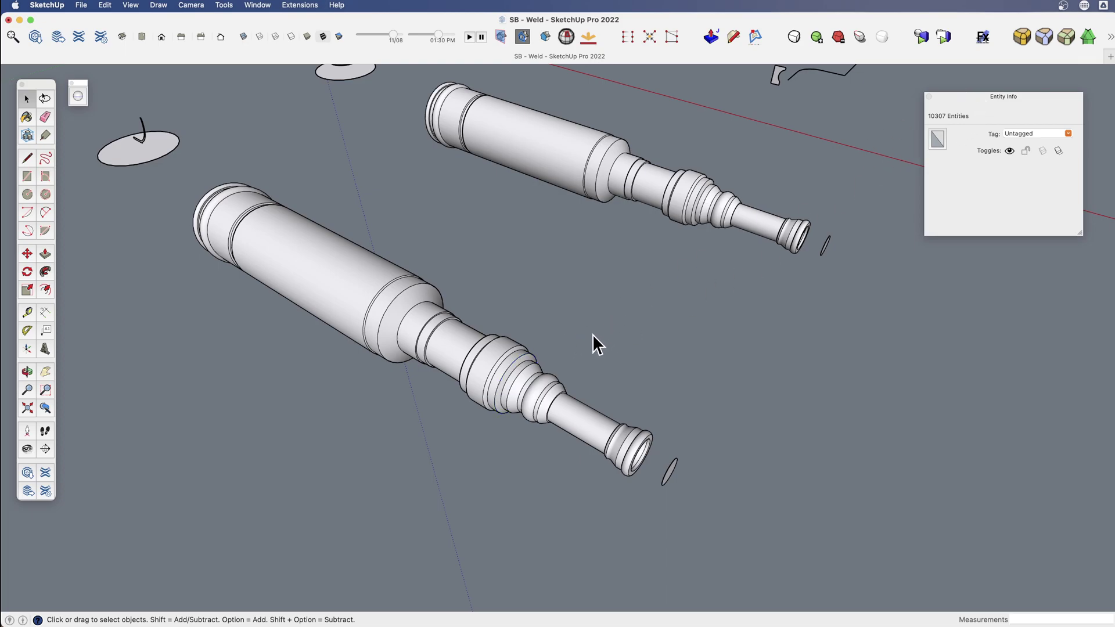
pyautogui.tripleClick(556, 389)
pyautogui.click(576, 367)
pyautogui.click(550, 367)
pyautogui.scroll(3, 550, 367)
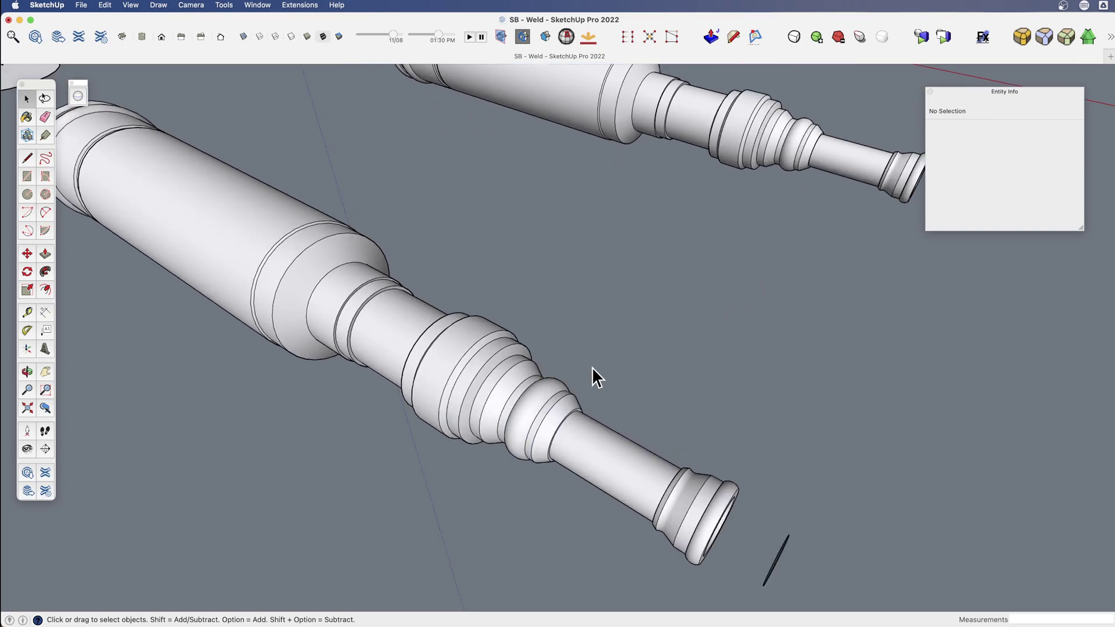
pyautogui.click(509, 373)
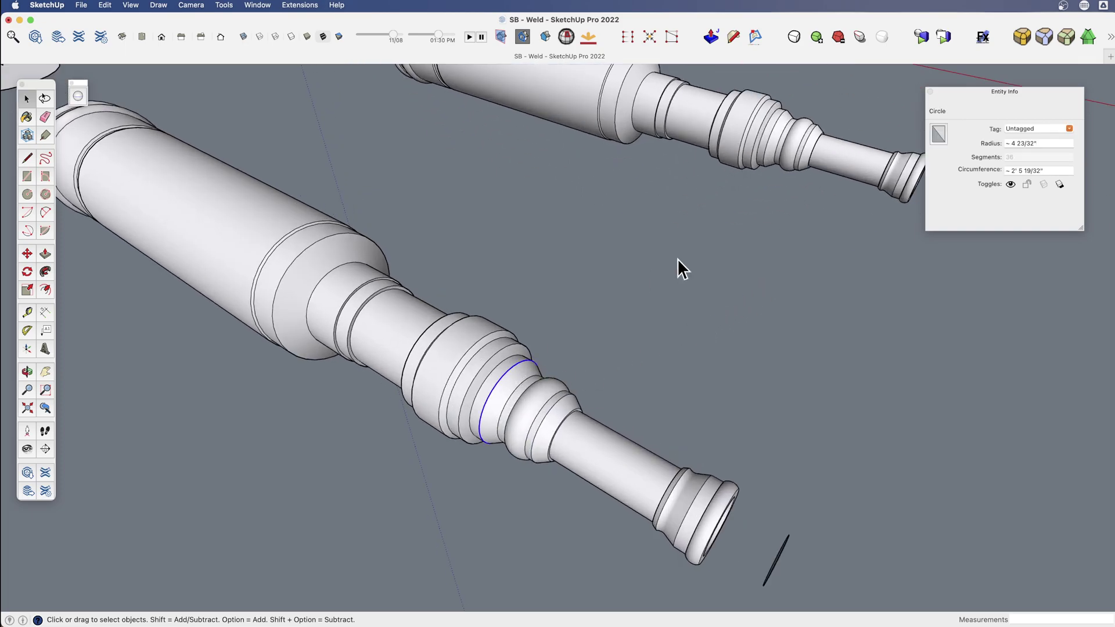
pyautogui.click(496, 354)
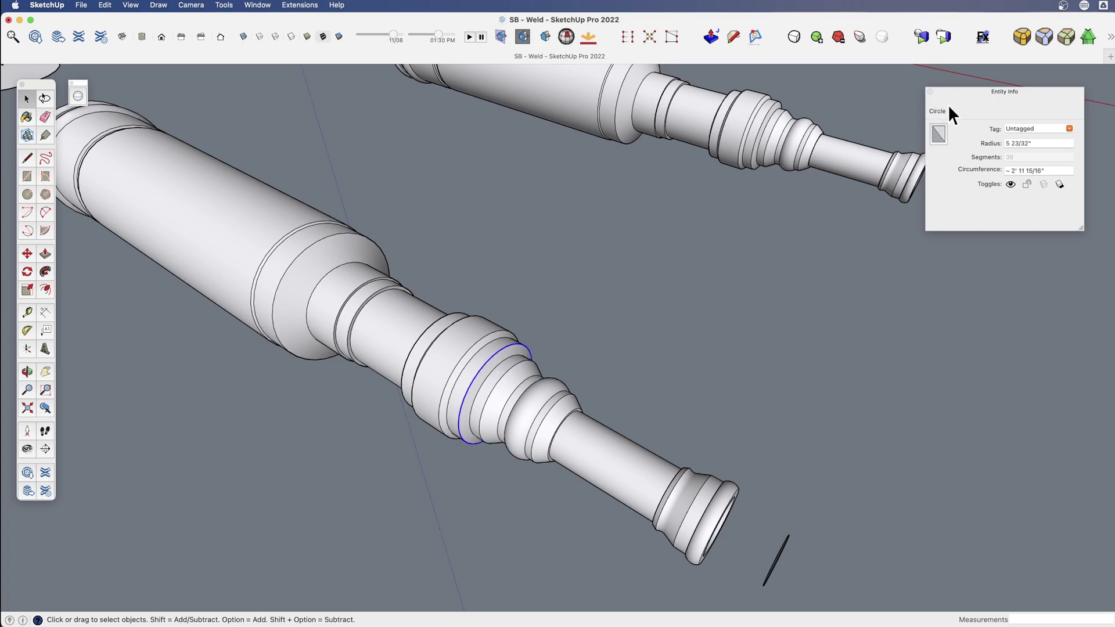
# Step: Start copying the selected circle with Move, then cancel and leave it in place
pyautogui.moveTo(381, 374); pyautogui.dragTo(417, 393, button='middle')
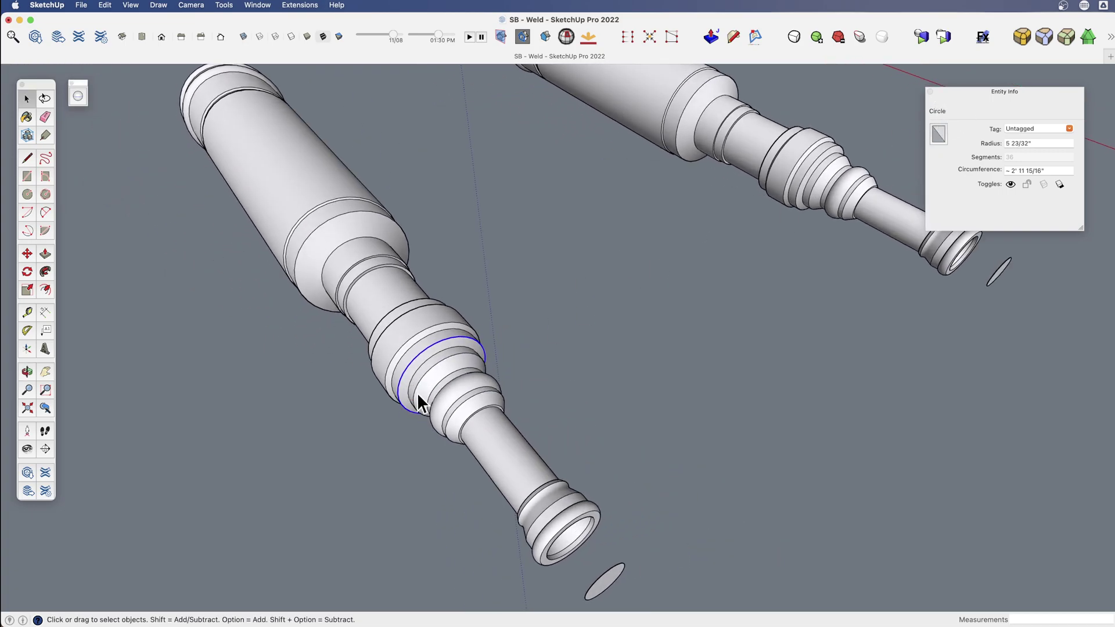
pyautogui.press('m')
pyautogui.click(503, 304)
pyautogui.press('alt')
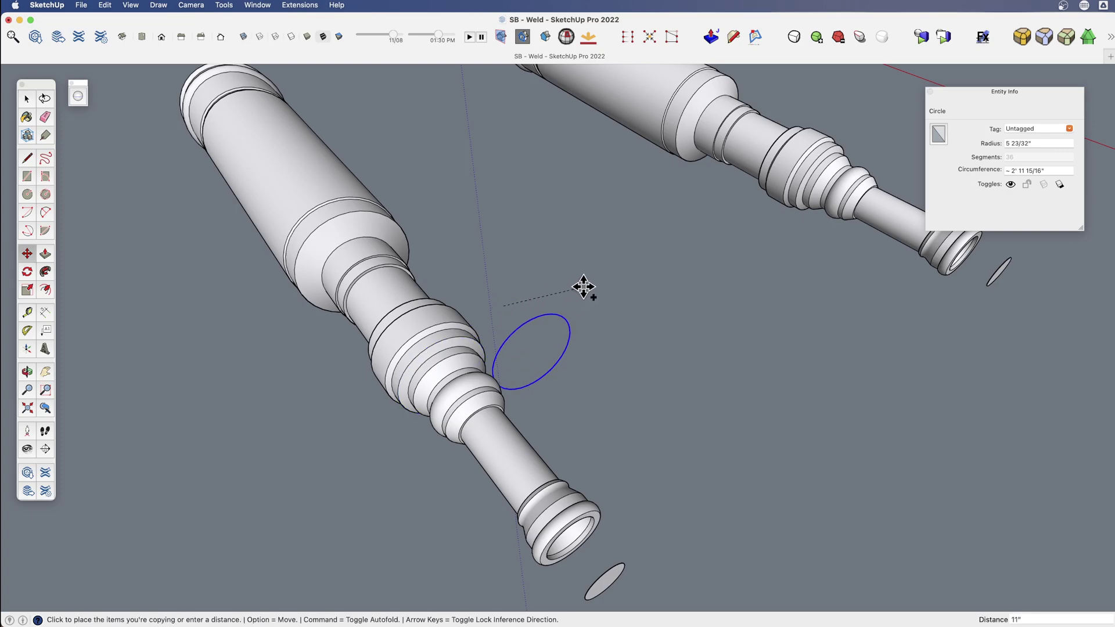
pyautogui.press('Escape')
pyautogui.press('space')
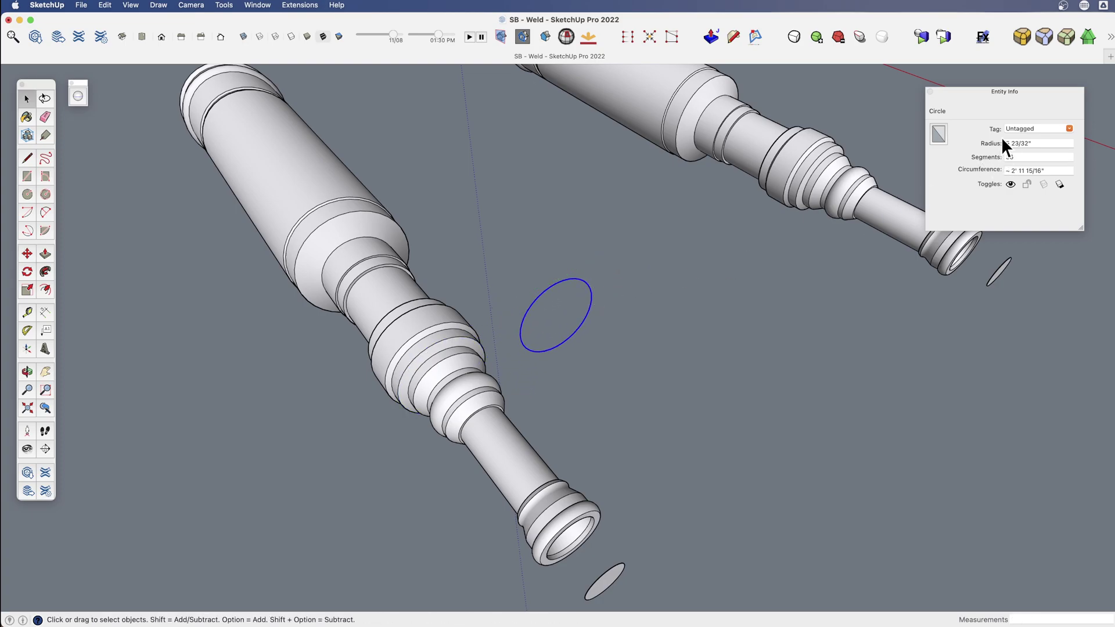
pyautogui.press('l')
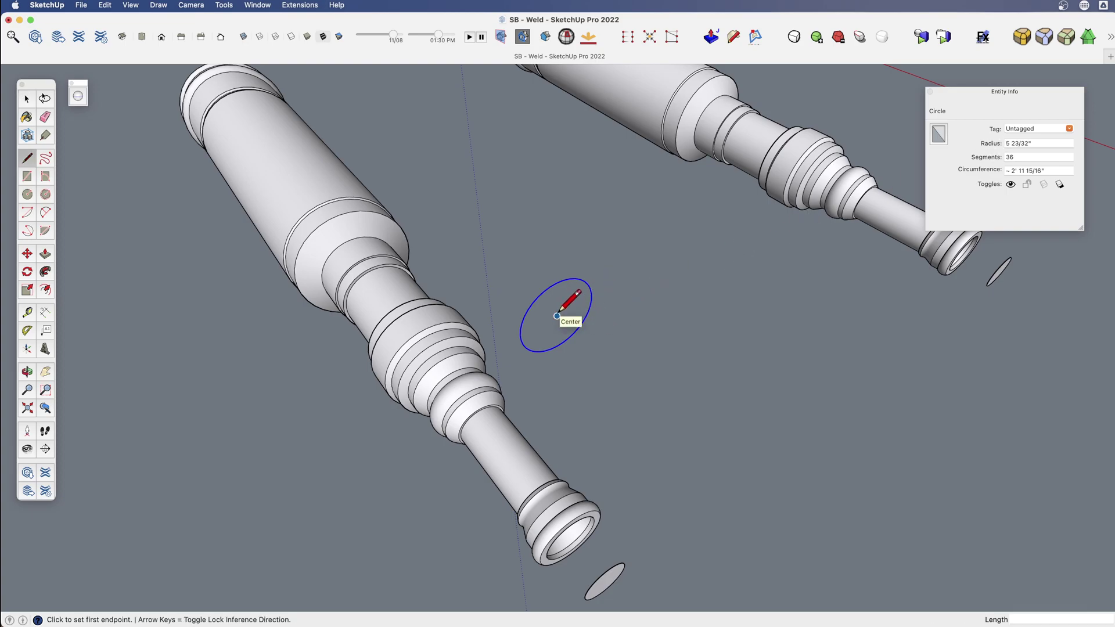
# Step: Copy a ring from the right telescope out into empty space
pyautogui.click(789, 187)
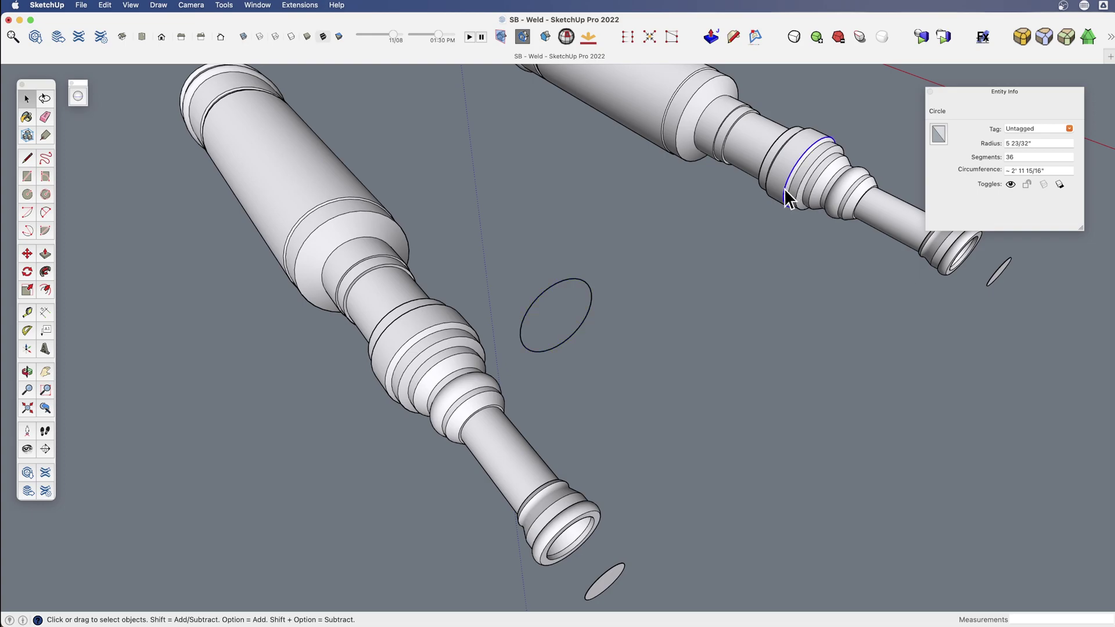
pyautogui.moveTo(784, 188); pyautogui.dragTo(630, 327, button='middle')
pyautogui.press('m')
pyautogui.click(640, 331)
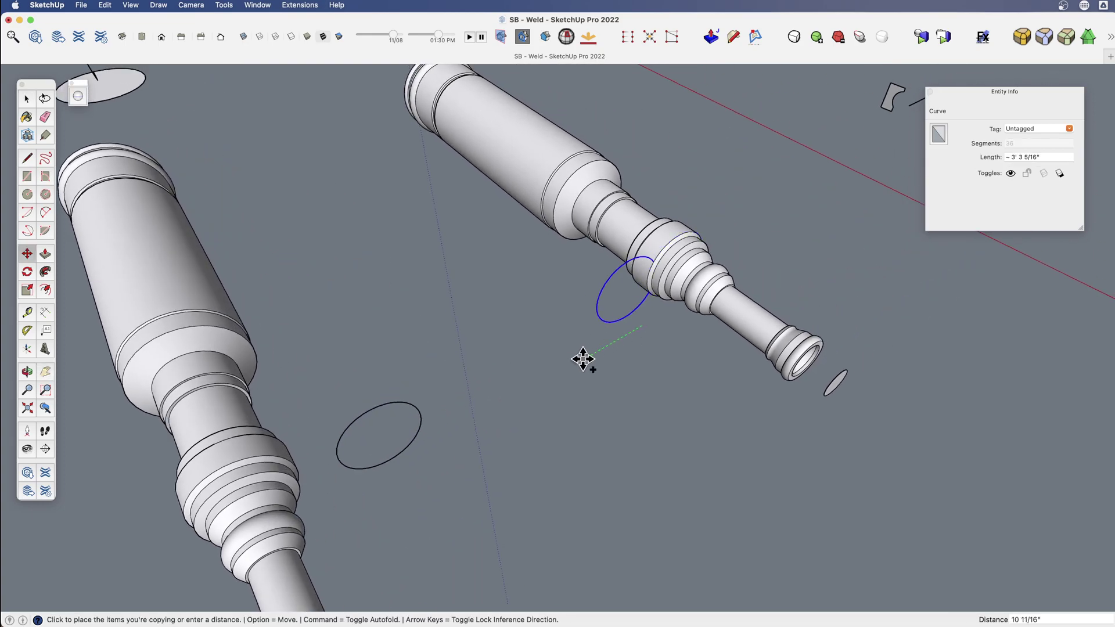
pyautogui.click(558, 378)
pyautogui.press('space')
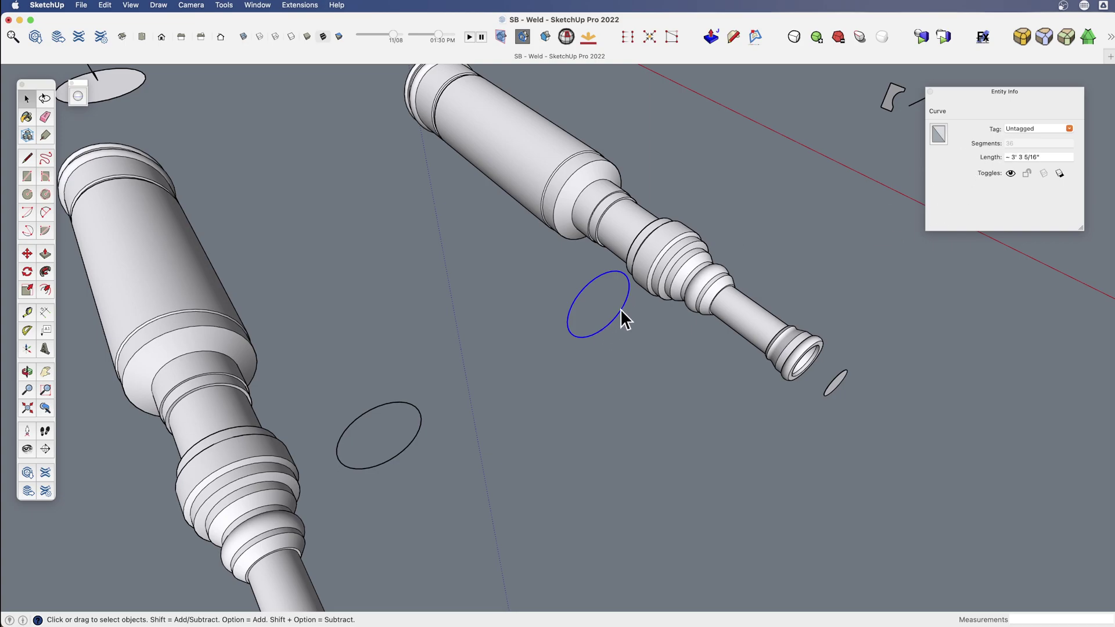
# Step: Erase the copied ring and the other loose ring beside the telescopes
pyautogui.press('l')
pyautogui.press('space')
pyautogui.press('e')
pyautogui.click(572, 309)
pyautogui.click(401, 413)
pyautogui.scroll(-3, 486, 428)
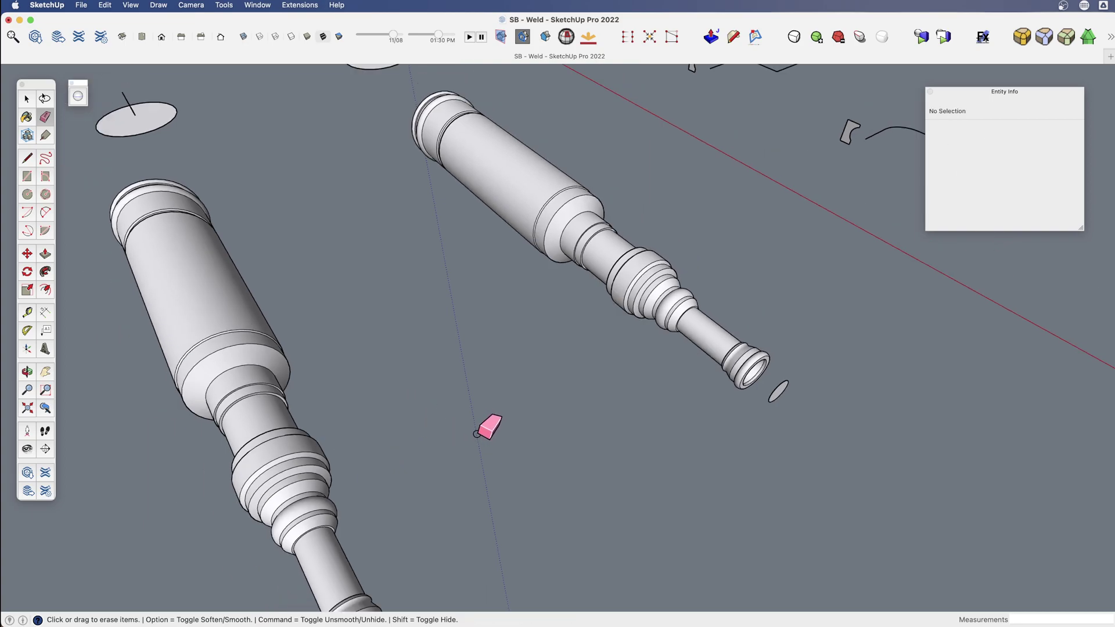
# Step: Bring the path curves into view and select the right path curve
pyautogui.moveTo(485, 428)
pyautogui.mouseDown(button='middle')
pyautogui.moveTo(455, 385)
pyautogui.moveTo(510, 410)
pyautogui.moveTo(482, 400)
pyautogui.mouseUp(button='middle')
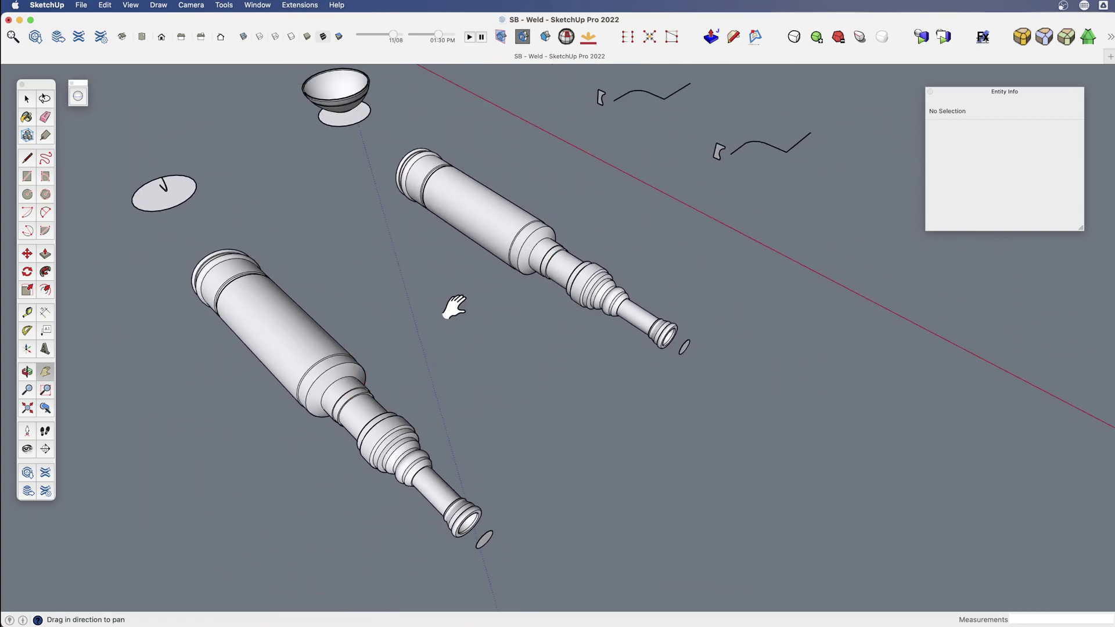
pyautogui.moveTo(450, 309)
pyautogui.mouseDown()
pyautogui.moveTo(473, 291)
pyautogui.moveTo(458, 186)
pyautogui.moveTo(451, 293)
pyautogui.mouseUp()
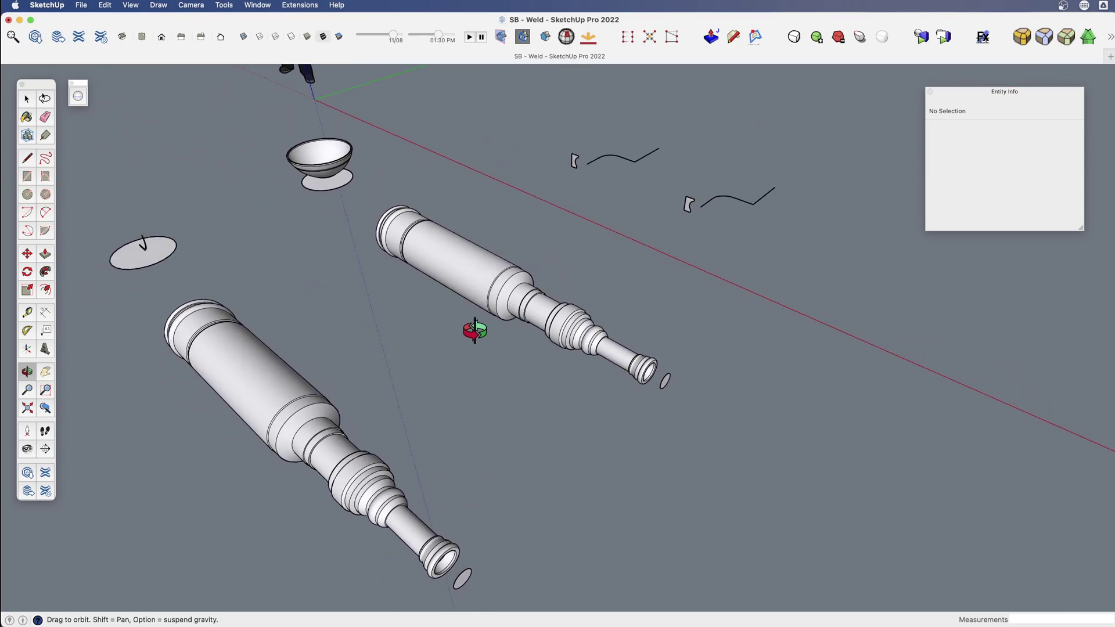
pyautogui.keyDown('shift'); pyautogui.moveTo(584, 267); pyautogui.dragTo(521, 295); pyautogui.keyUp('shift')
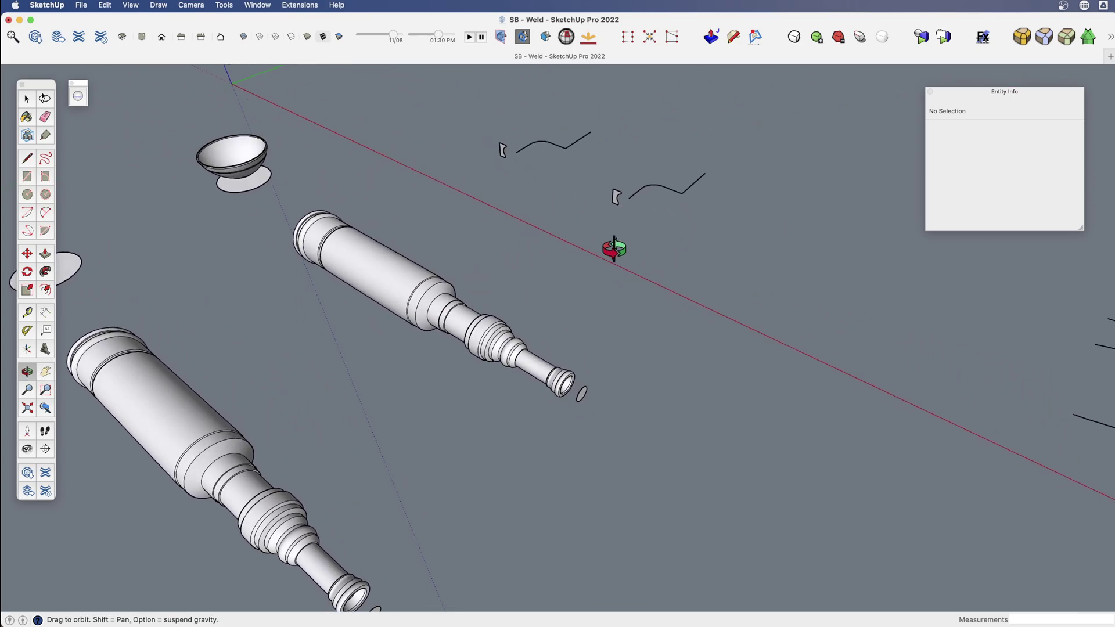
pyautogui.scroll(5, 652, 182)
pyautogui.press('space')
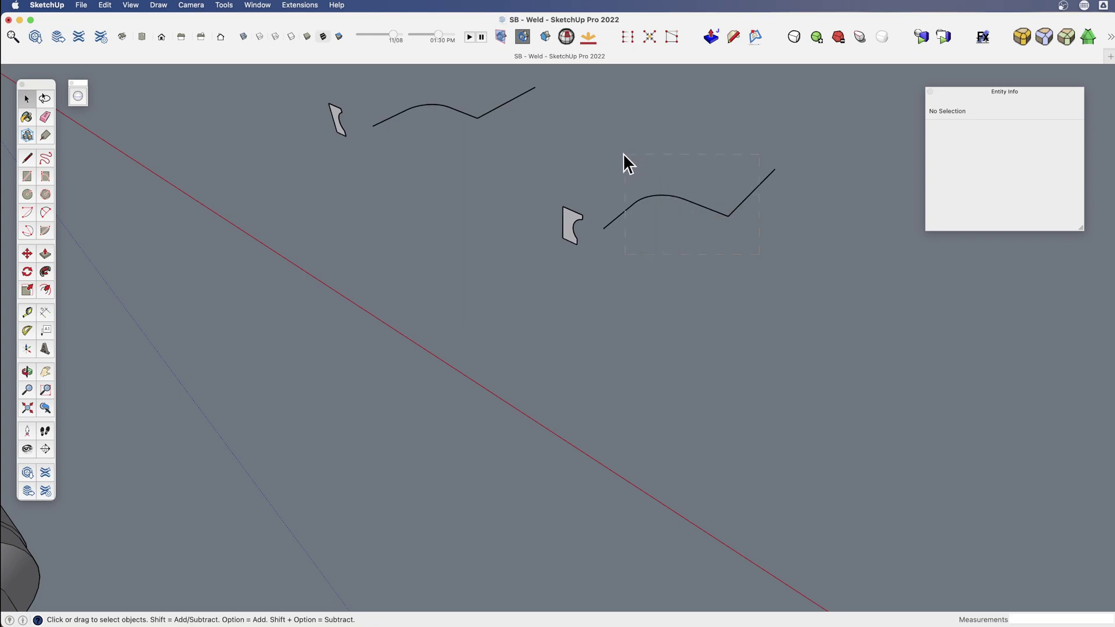
pyautogui.click(649, 204)
pyautogui.scroll(2, 663, 204)
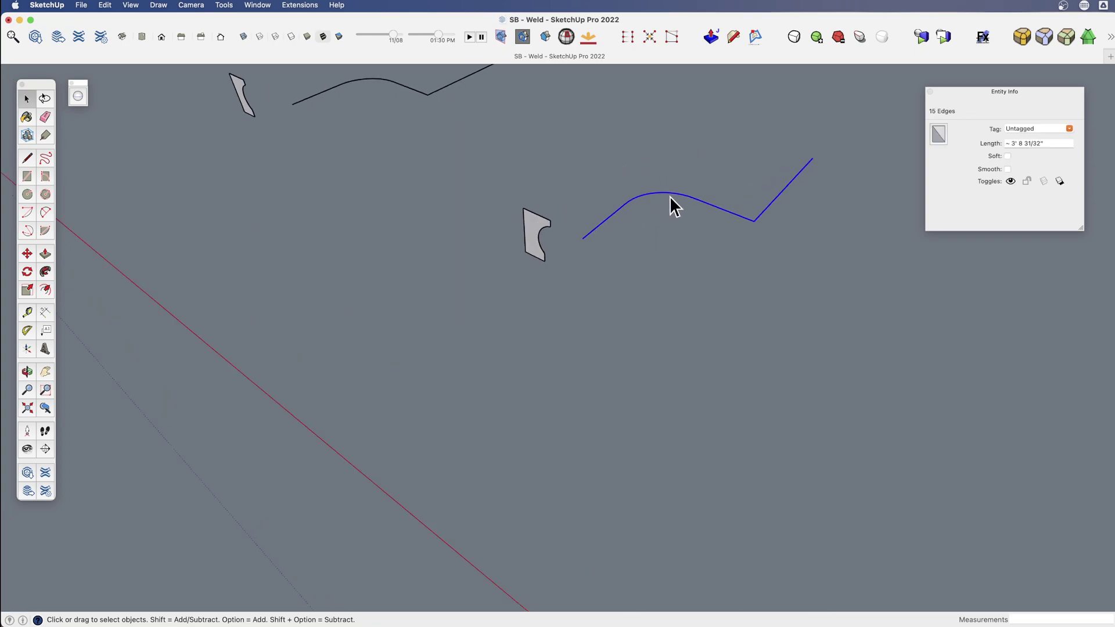
# Step: Sweep the small profile along that curve with Follow Me and soften the molding
pyautogui.press('f')
pyautogui.click(534, 235)
pyautogui.moveTo(549, 227); pyautogui.dragTo(604, 256, button='middle')
pyautogui.tripleClick(604, 229)
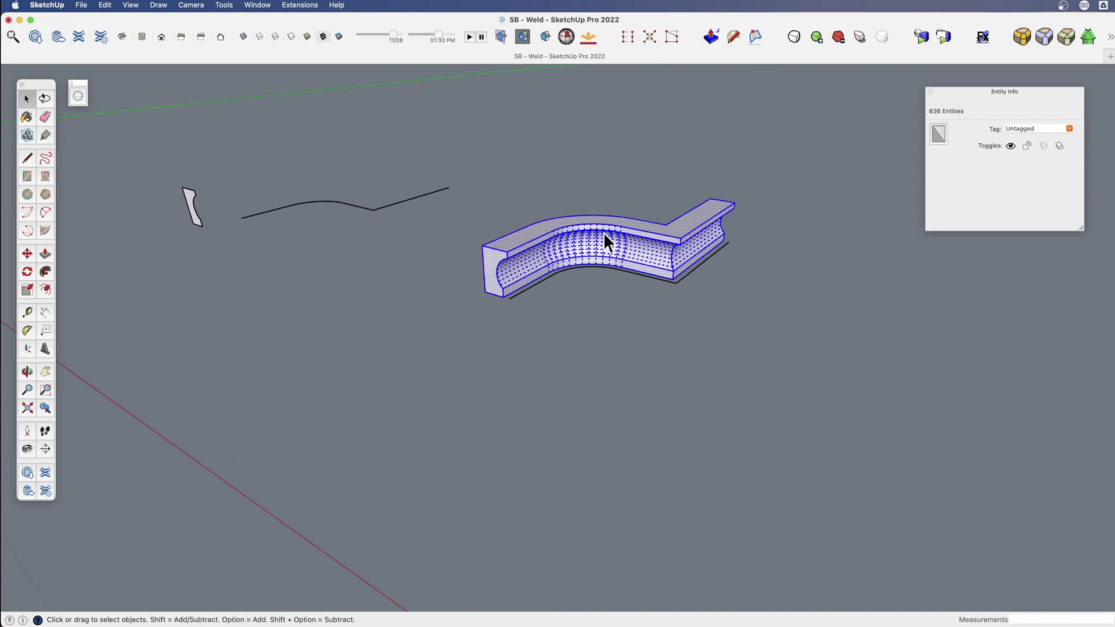
pyautogui.click(78, 95)
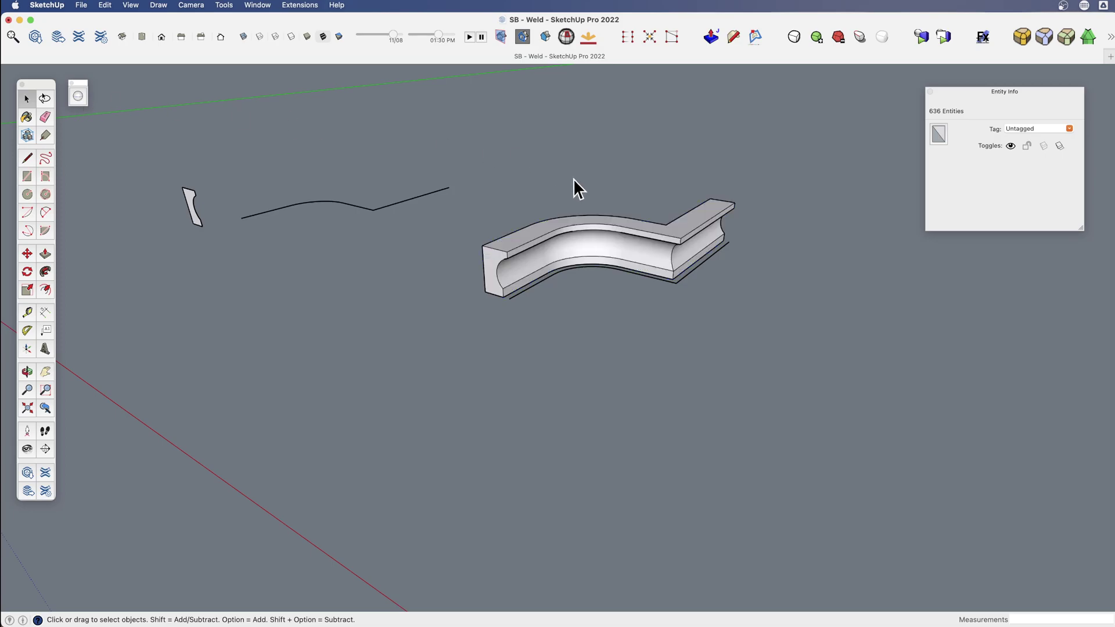
pyautogui.scroll(3, 650, 240)
pyautogui.click(651, 239)
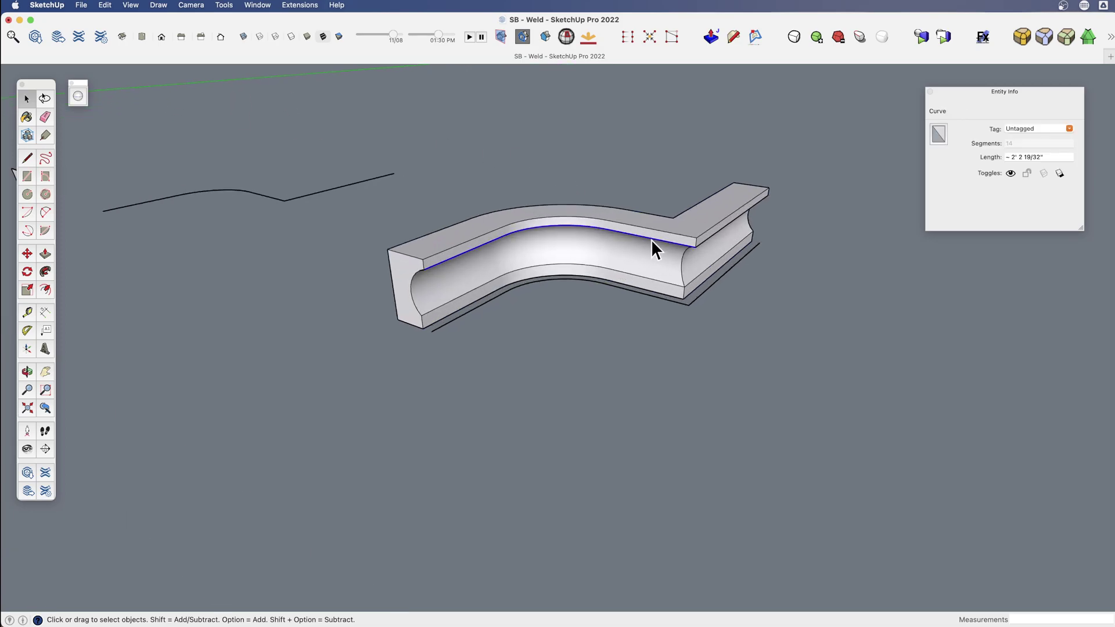
pyautogui.click(653, 232)
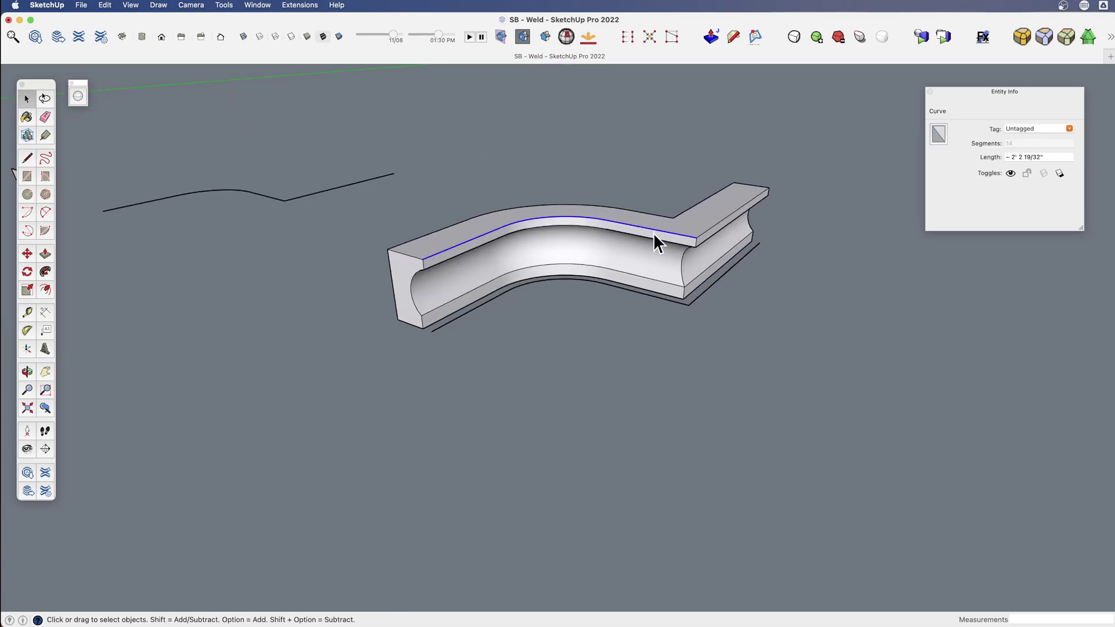
pyautogui.click(637, 275)
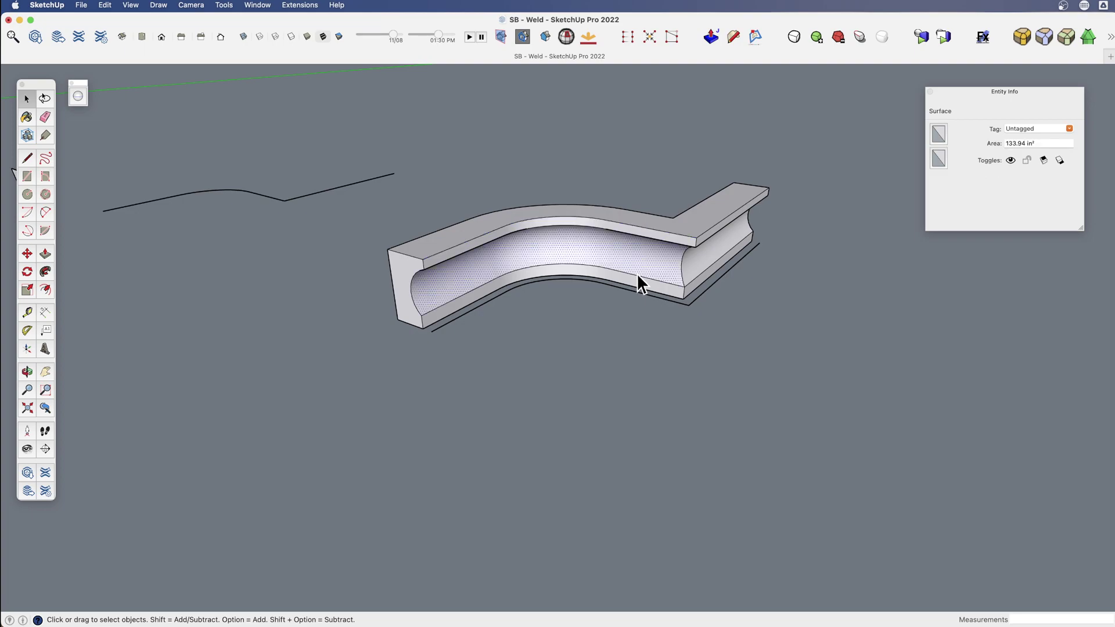
pyautogui.click(682, 267)
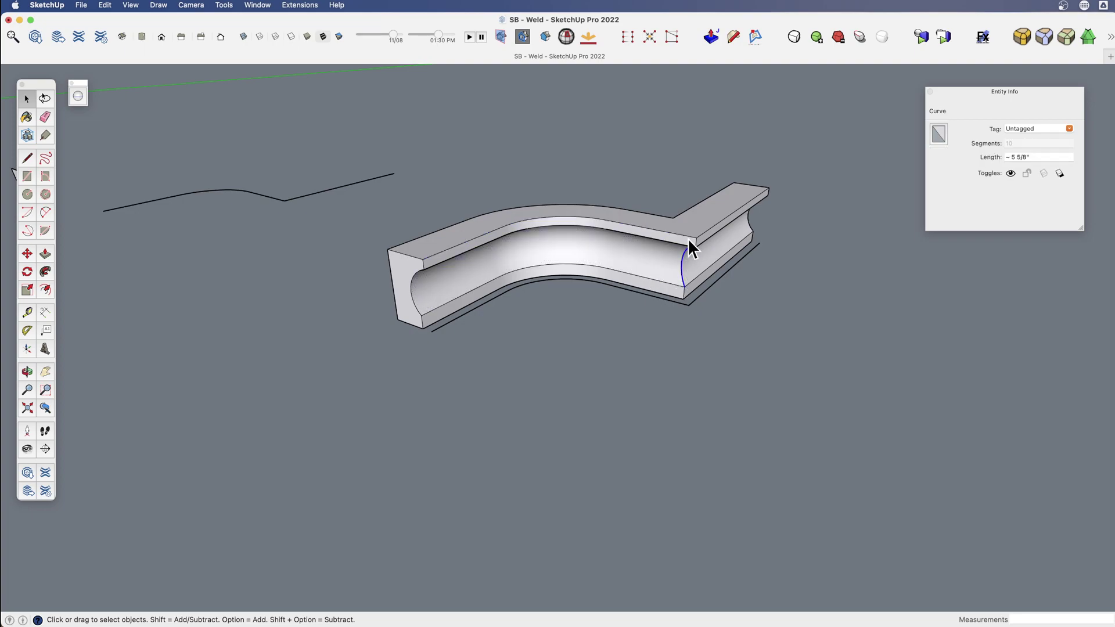
pyautogui.click(749, 221)
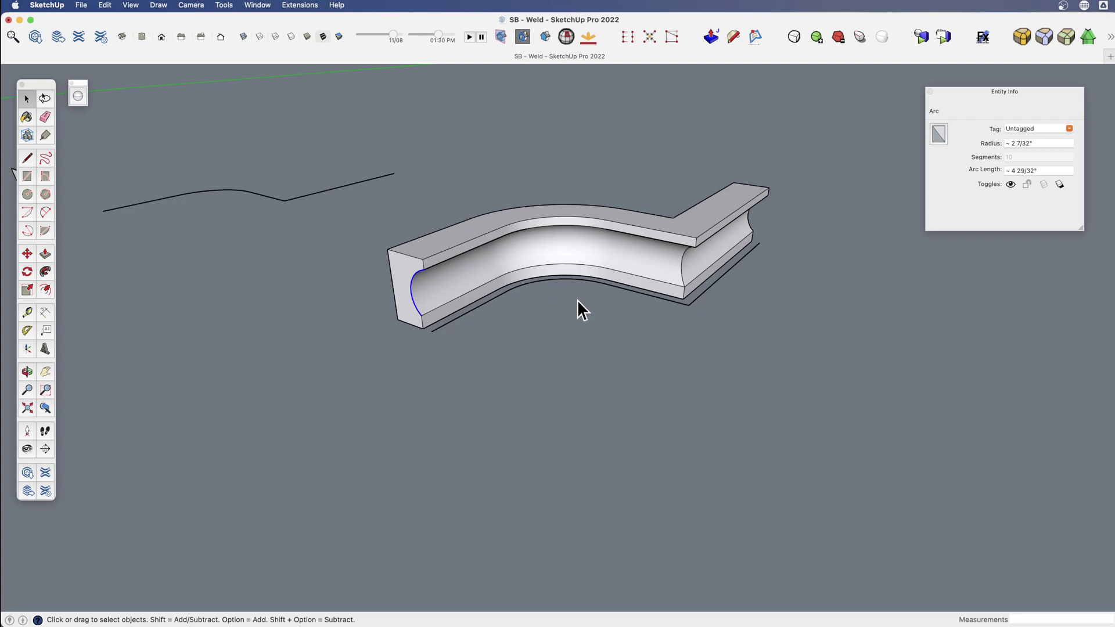
pyautogui.scroll(-3, 547, 309)
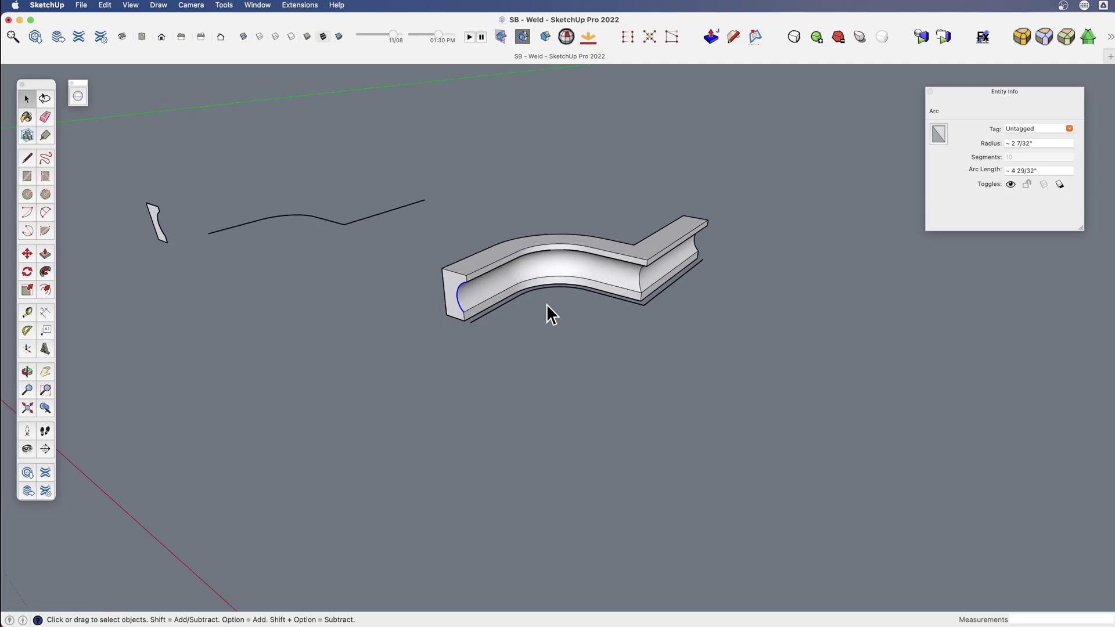
pyautogui.moveTo(563, 302)
pyautogui.mouseDown(button='middle')
pyautogui.moveTo(534, 331)
pyautogui.moveTo(562, 329)
pyautogui.moveTo(568, 286)
pyautogui.moveTo(577, 304)
pyautogui.mouseUp(button='middle')
pyautogui.scroll(-3, 635, 267)
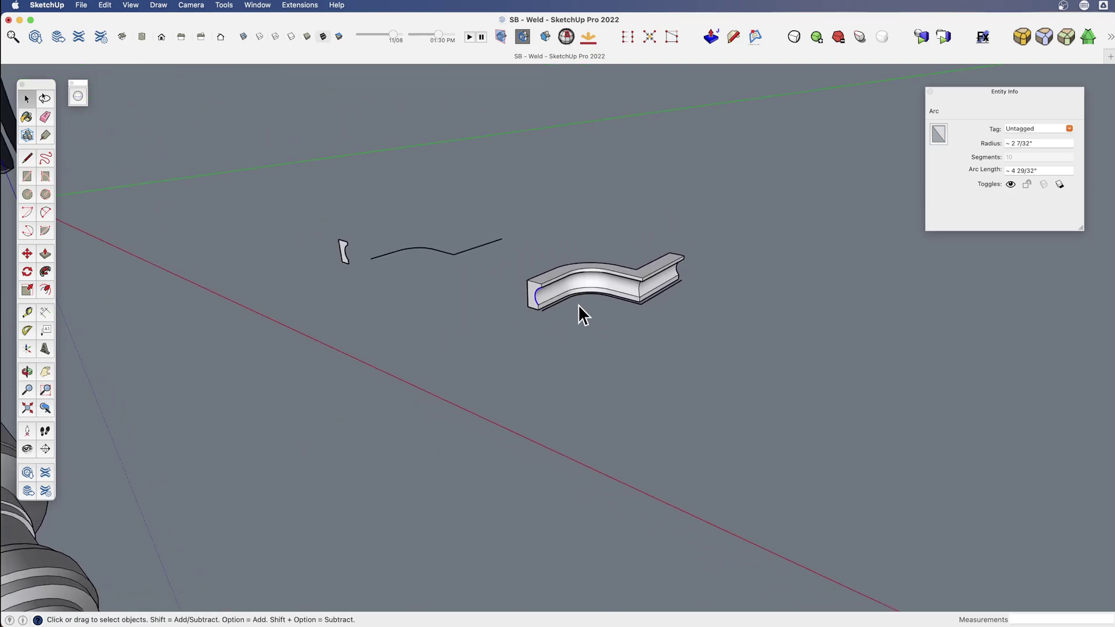
pyautogui.scroll(-3, 580, 308)
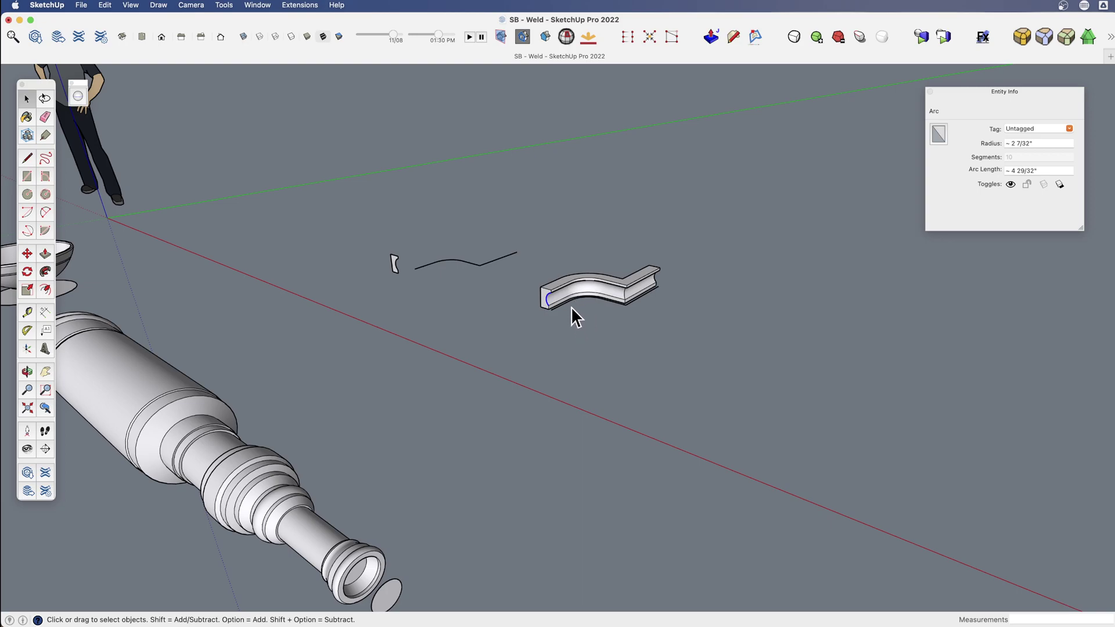
pyautogui.moveTo(572, 305); pyautogui.dragTo(581, 349, button='middle')
pyautogui.scroll(-3, 629, 301)
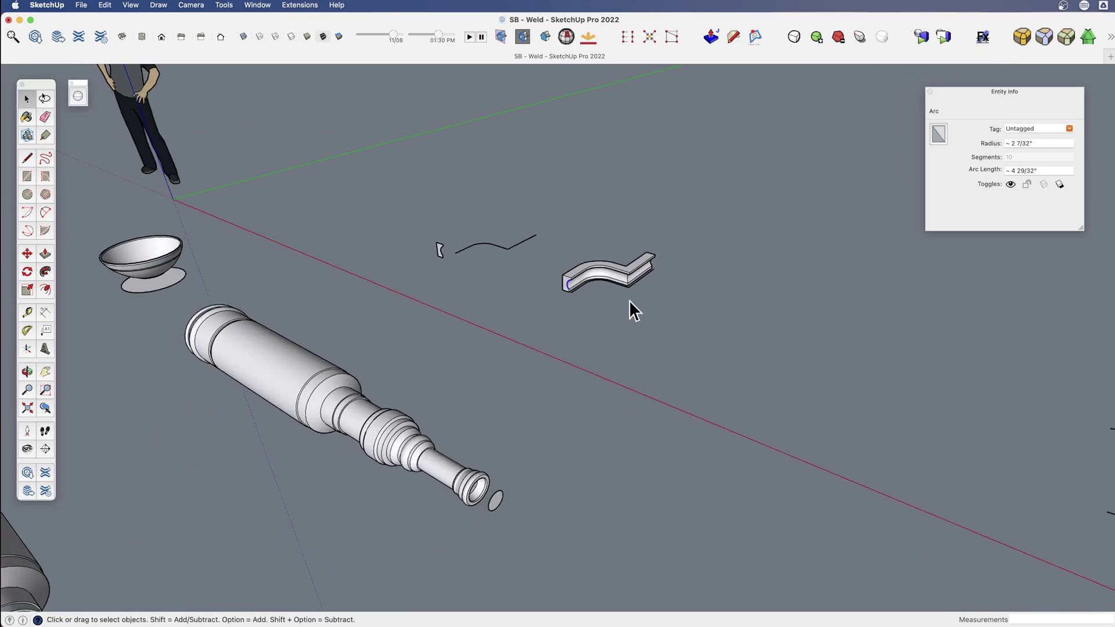
pyautogui.press('h')
pyautogui.moveTo(391, 382); pyautogui.dragTo(616, 302)
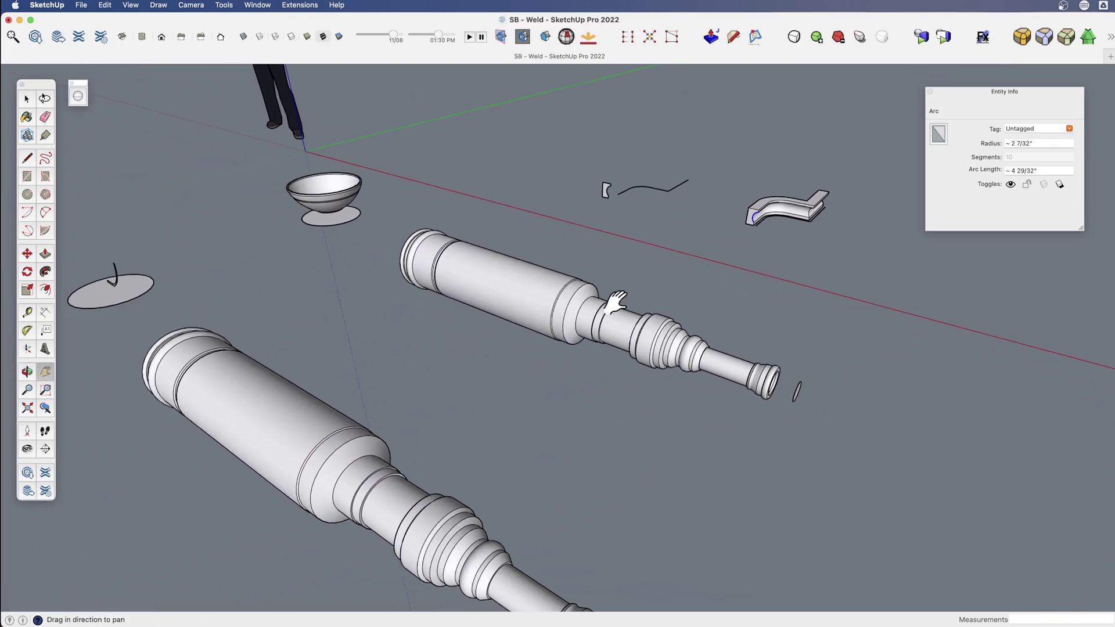
pyautogui.moveTo(615, 302); pyautogui.dragTo(473, 311, button='middle')
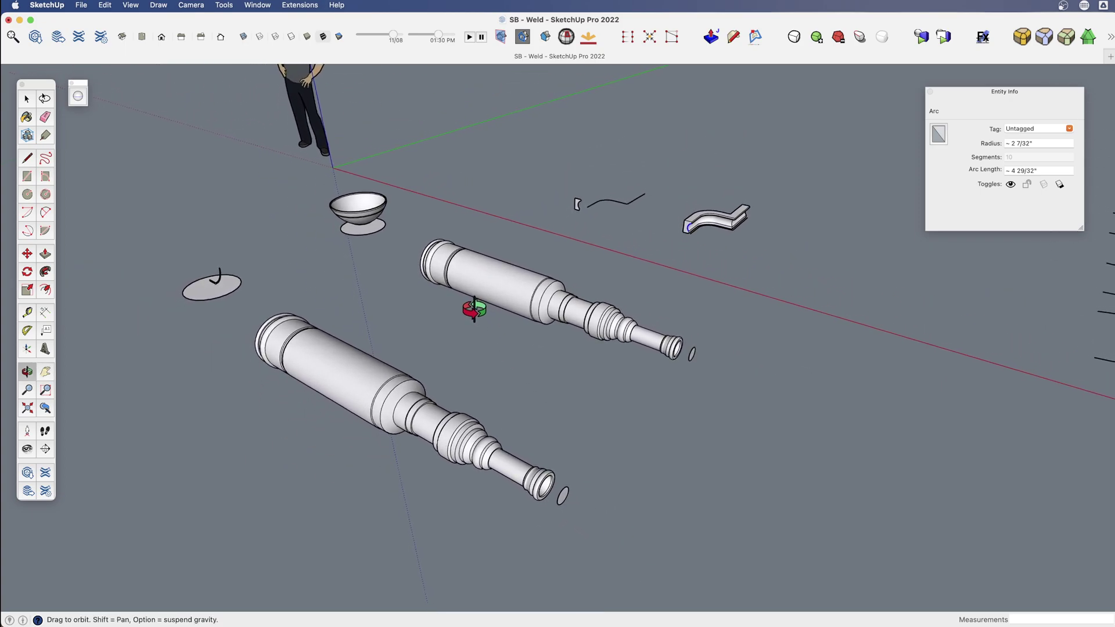
pyautogui.moveTo(485, 299); pyautogui.dragTo(518, 298, button='middle')
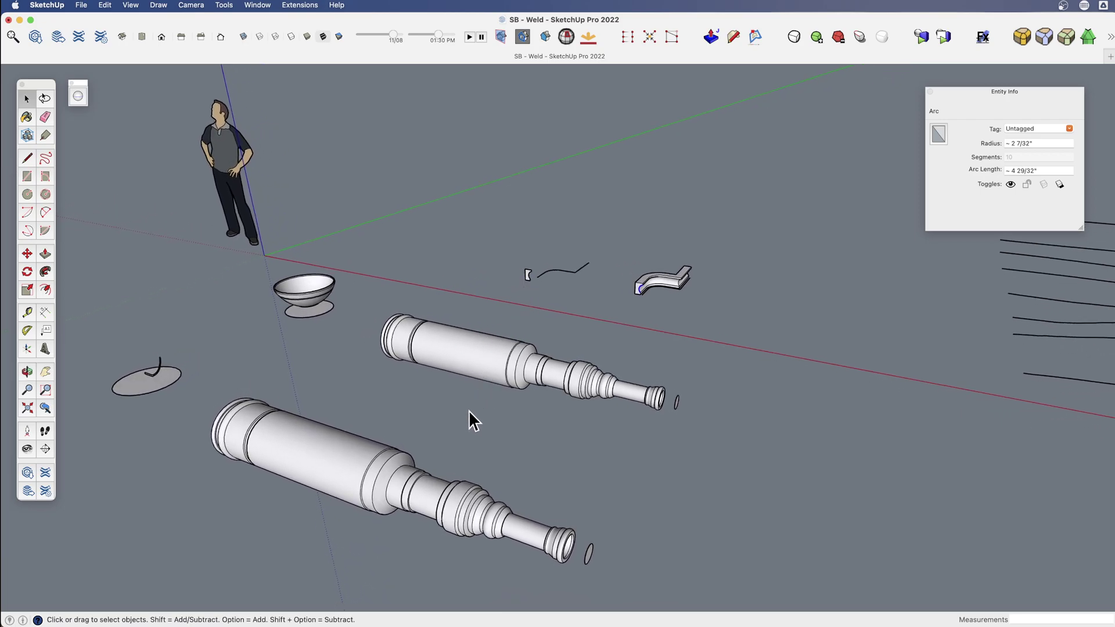
pyautogui.click(589, 458)
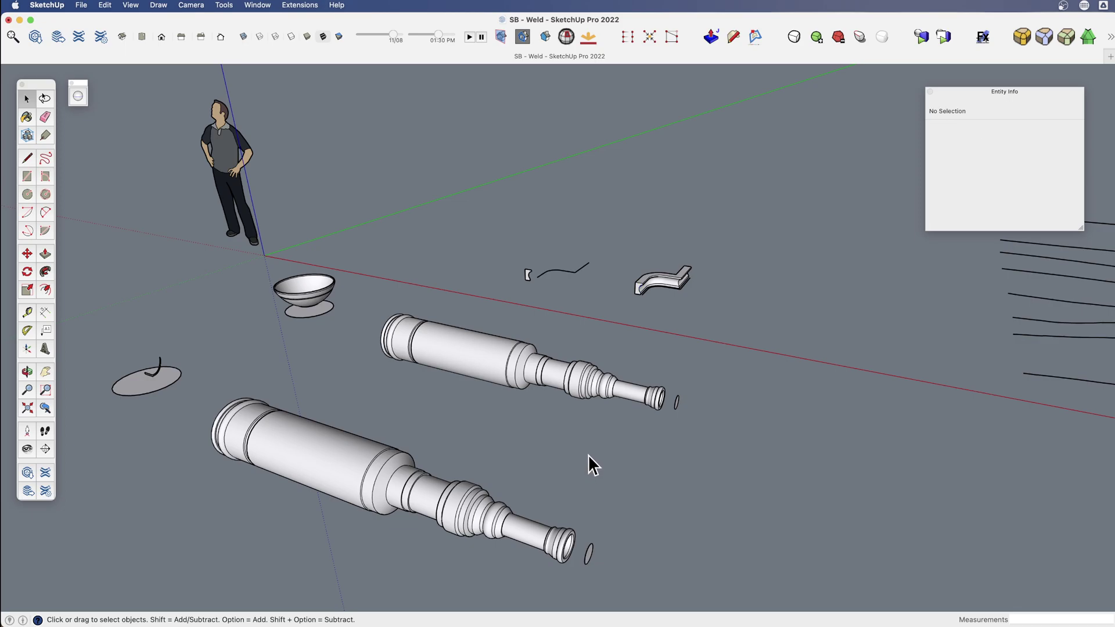